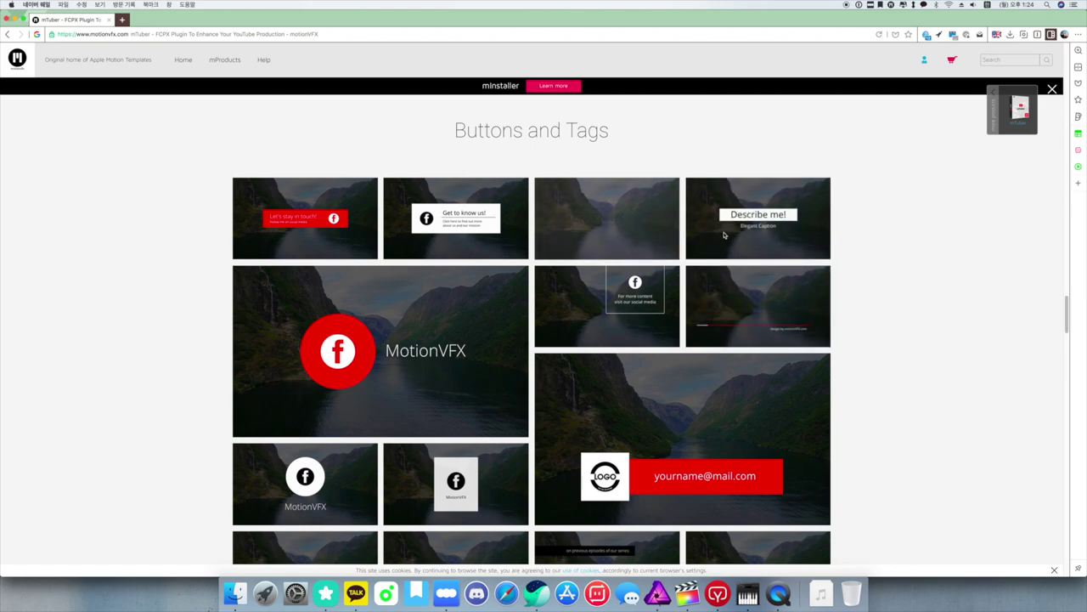
- Look over the Buttons and Tags, Titles and Tools template previews on the mTuber product page
{"action": "scroll", "coordinate": [739, 289], "scroll_direction": "down", "scroll_amount": 2}
{"action": "scroll", "coordinate": [729, 266], "scroll_direction": "up", "scroll_amount": 1}
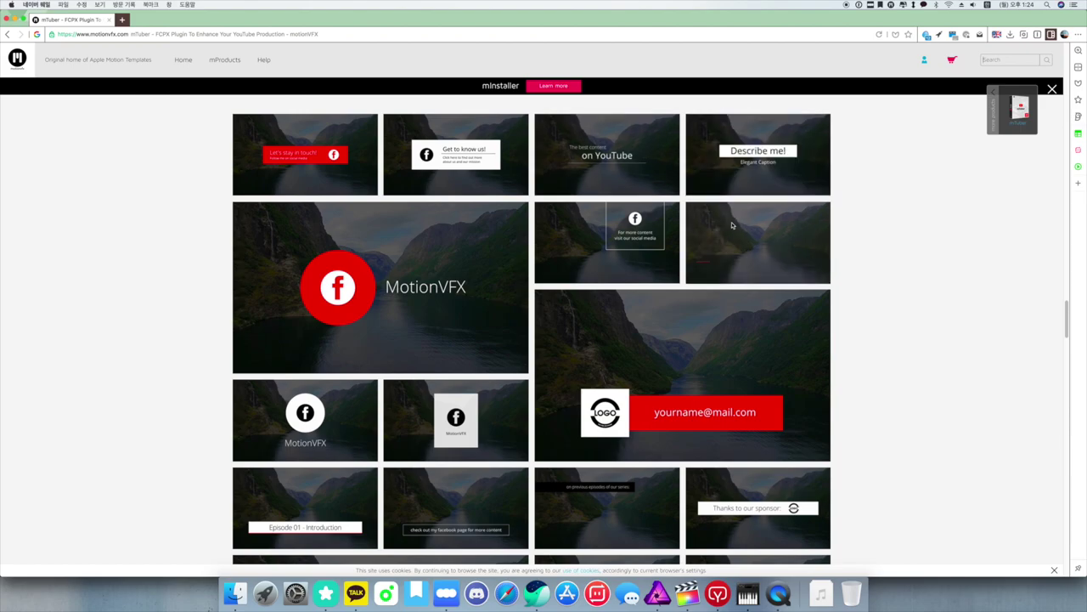
{"action": "scroll", "coordinate": [732, 224], "scroll_direction": "down", "scroll_amount": 15}
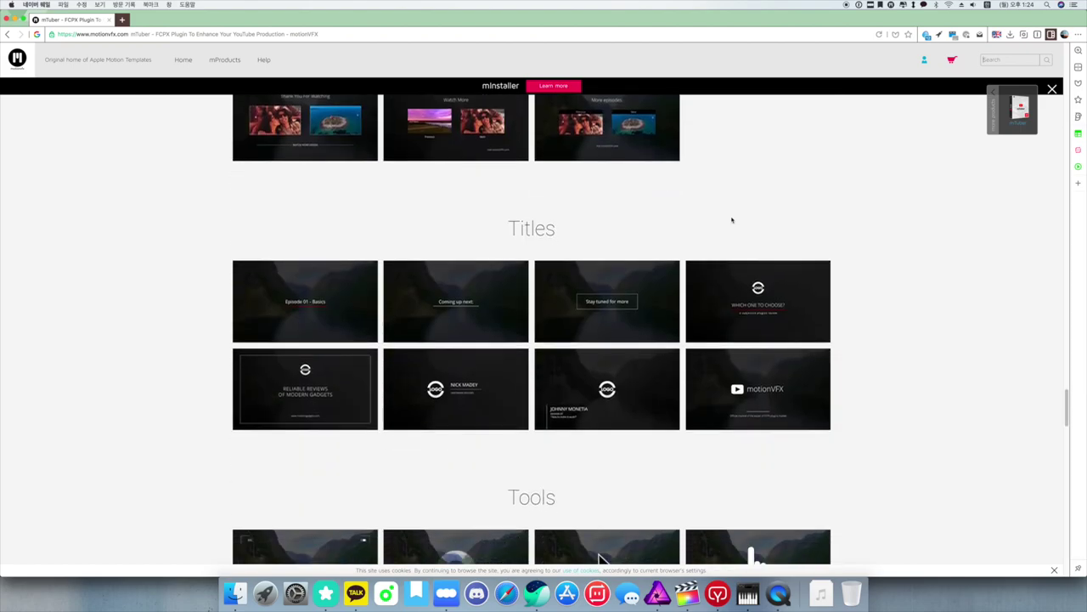
{"action": "scroll", "coordinate": [731, 220], "scroll_direction": "down", "scroll_amount": 3}
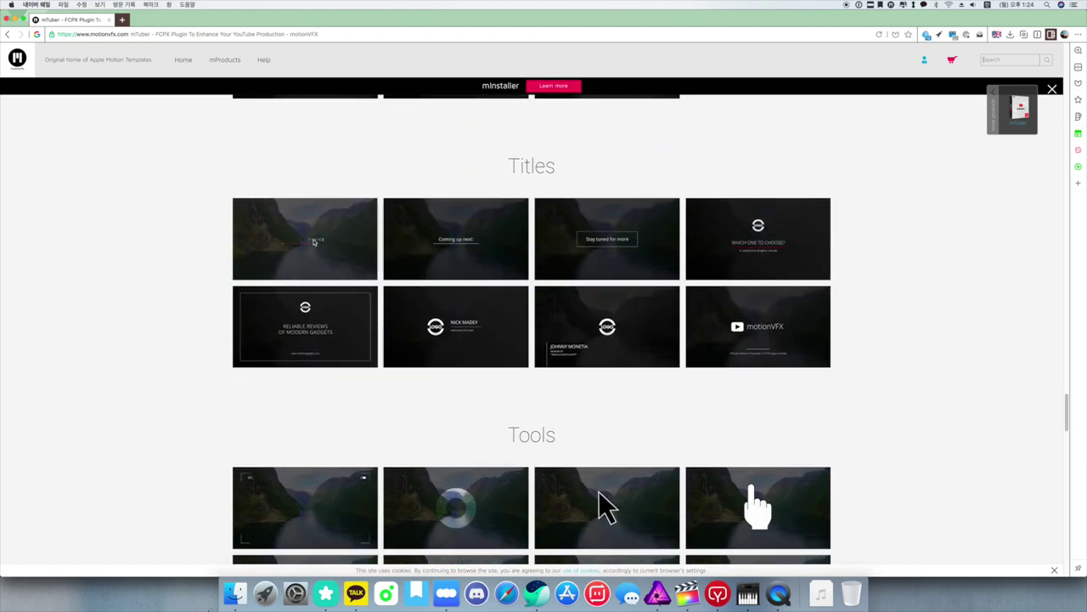
{"action": "scroll", "coordinate": [438, 246], "scroll_direction": "down", "scroll_amount": 9}
{"action": "scroll", "coordinate": [441, 244], "scroll_direction": "down", "scroll_amount": 8}
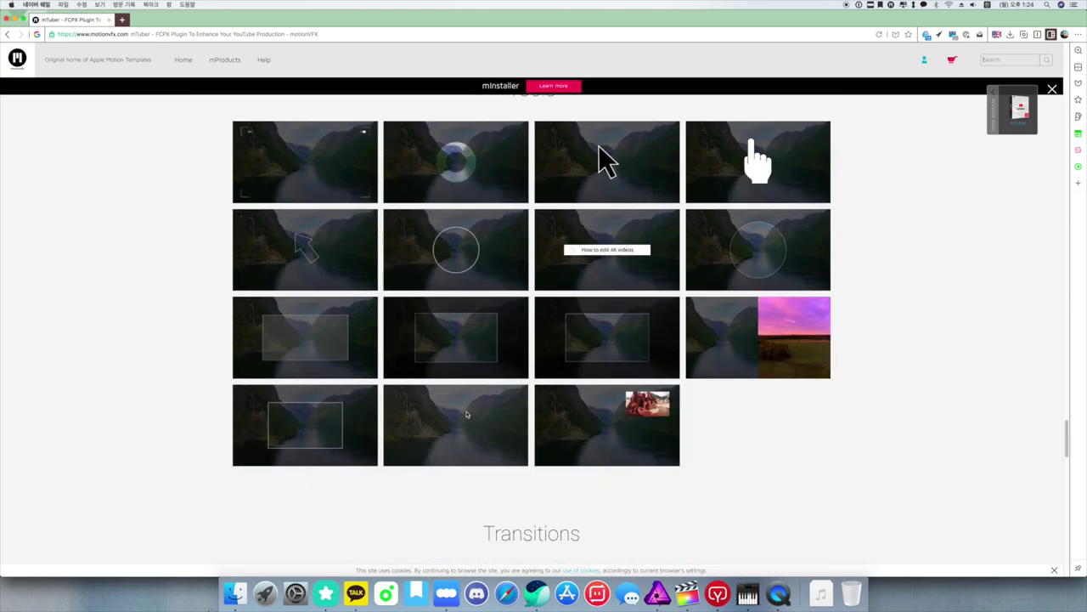
{"action": "scroll", "coordinate": [476, 412], "scroll_direction": "down", "scroll_amount": 5}
{"action": "scroll", "coordinate": [485, 410], "scroll_direction": "up", "scroll_amount": 5}
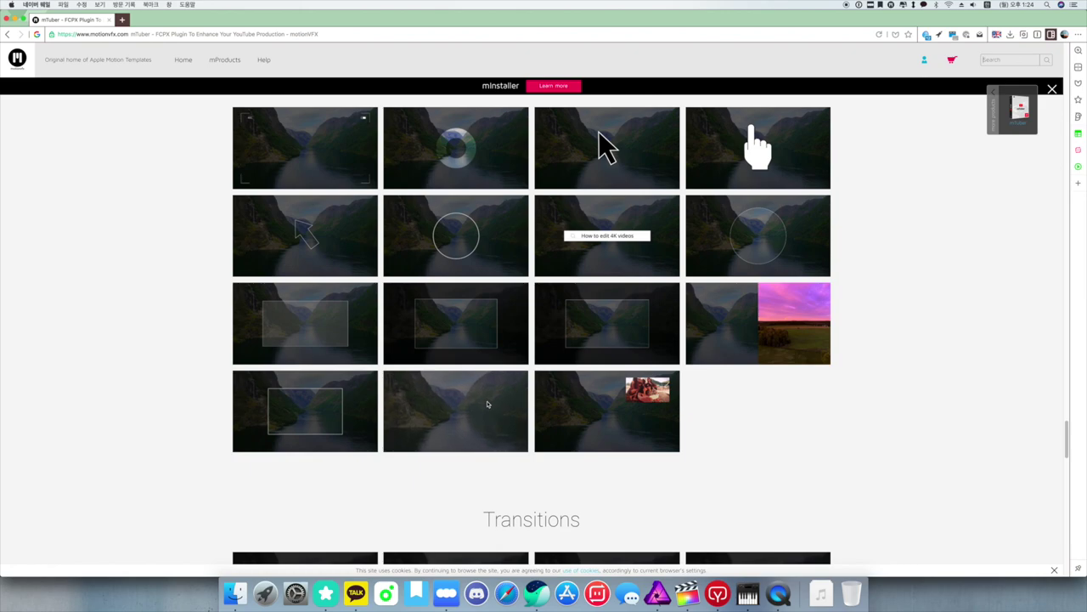
- Review the Transitions and Video Thumbnails previews and the technical specification on the mTuber product page
{"action": "scroll", "coordinate": [489, 399], "scroll_direction": "down", "scroll_amount": 14}
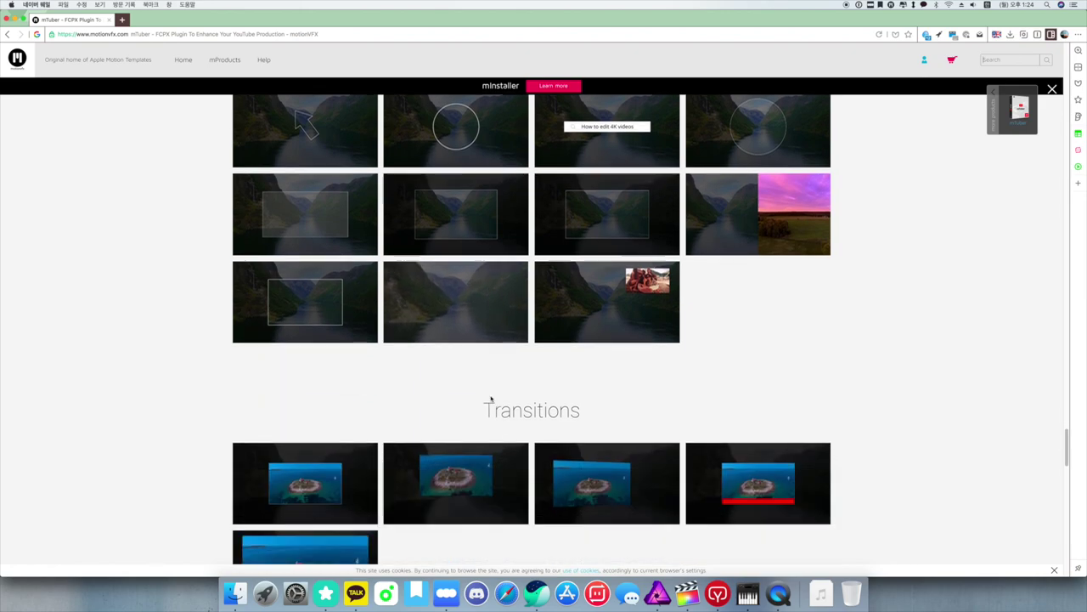
{"action": "scroll", "coordinate": [490, 397], "scroll_direction": "down", "scroll_amount": 8}
{"action": "scroll", "coordinate": [490, 396], "scroll_direction": "up", "scroll_amount": 1}
{"action": "scroll", "coordinate": [490, 395], "scroll_direction": "down", "scroll_amount": 5}
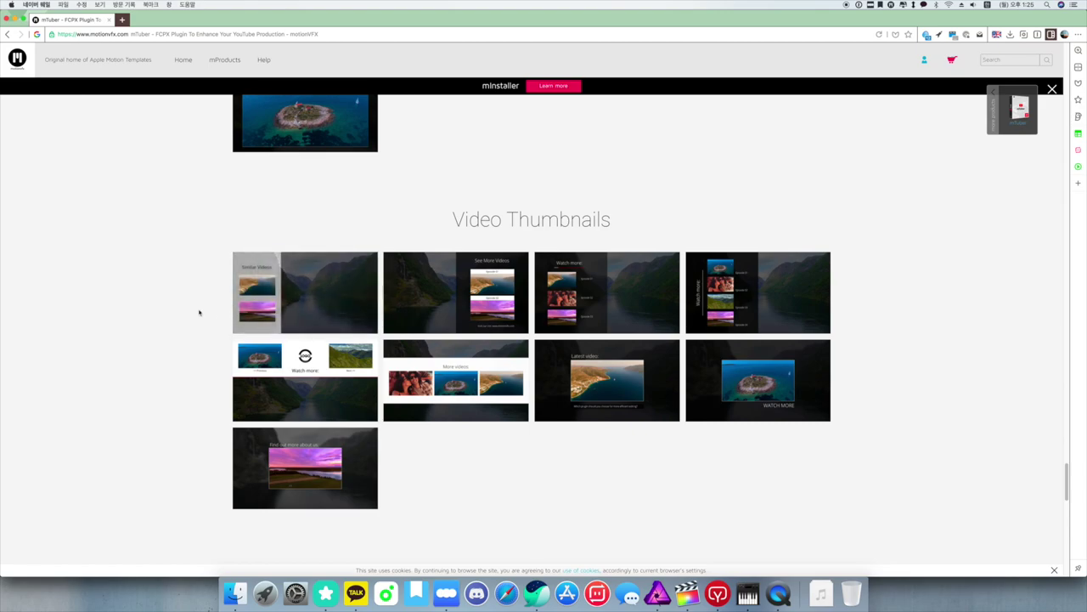
{"action": "scroll", "coordinate": [340, 367], "scroll_direction": "down", "scroll_amount": 2}
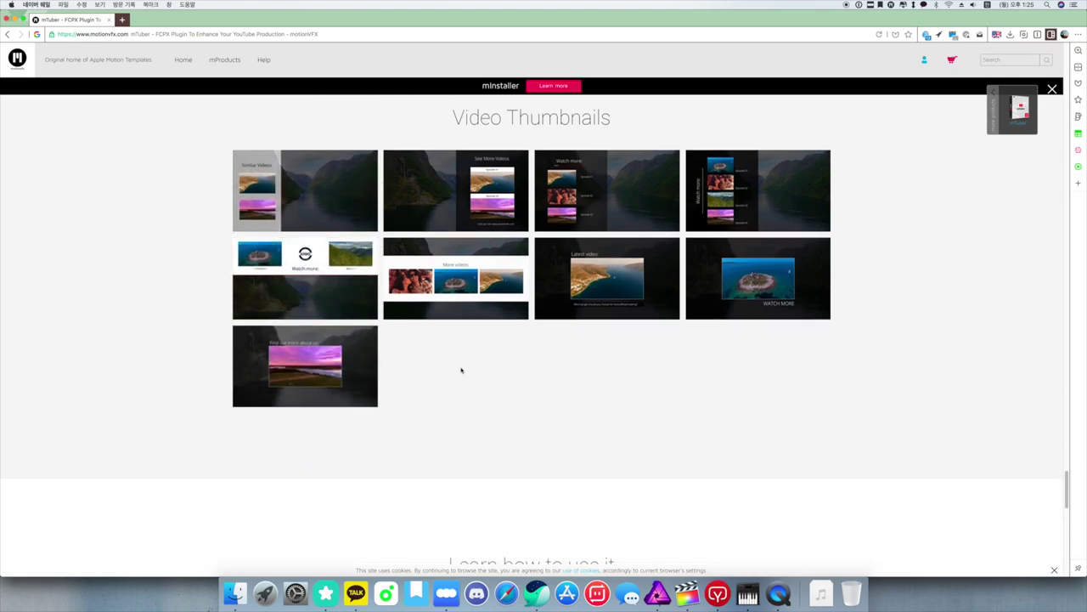
{"action": "scroll", "coordinate": [461, 368], "scroll_direction": "down", "scroll_amount": 2}
{"action": "scroll", "coordinate": [462, 369], "scroll_direction": "down", "scroll_amount": 2}
{"action": "scroll", "coordinate": [463, 366], "scroll_direction": "down", "scroll_amount": 4}
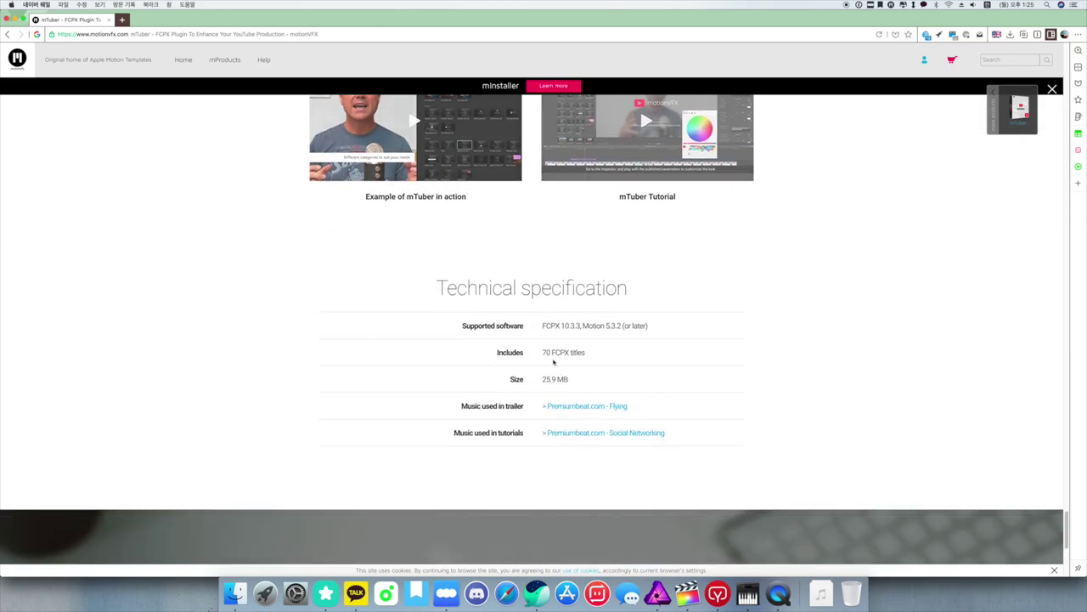
- Switch to Final Cut Pro and display the mTuber category of the installed titles
{"action": "left_click", "coordinate": [692, 588]}
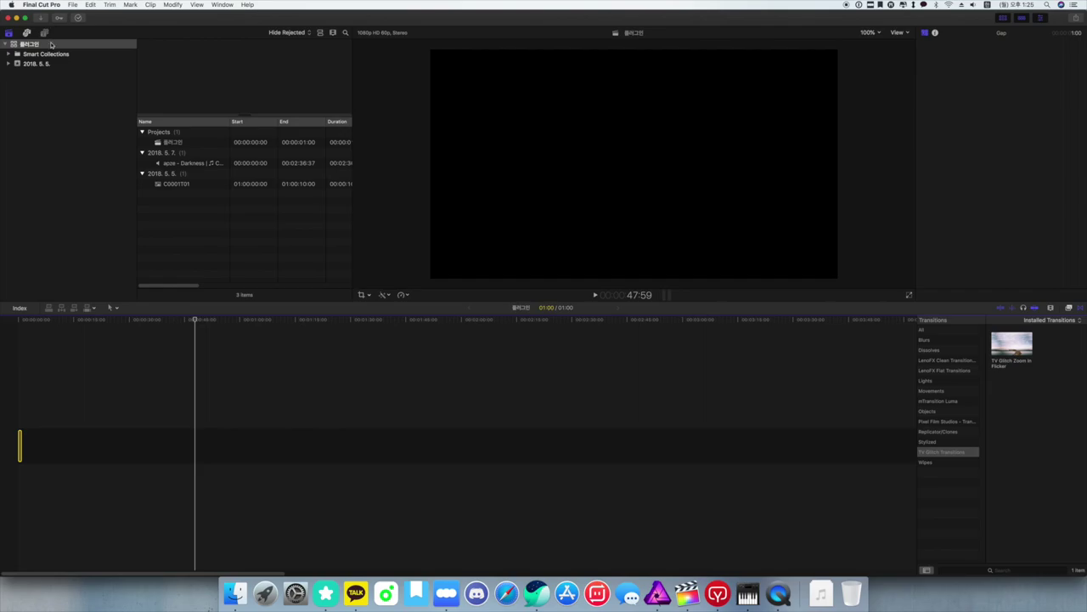
{"action": "left_click", "coordinate": [45, 34]}
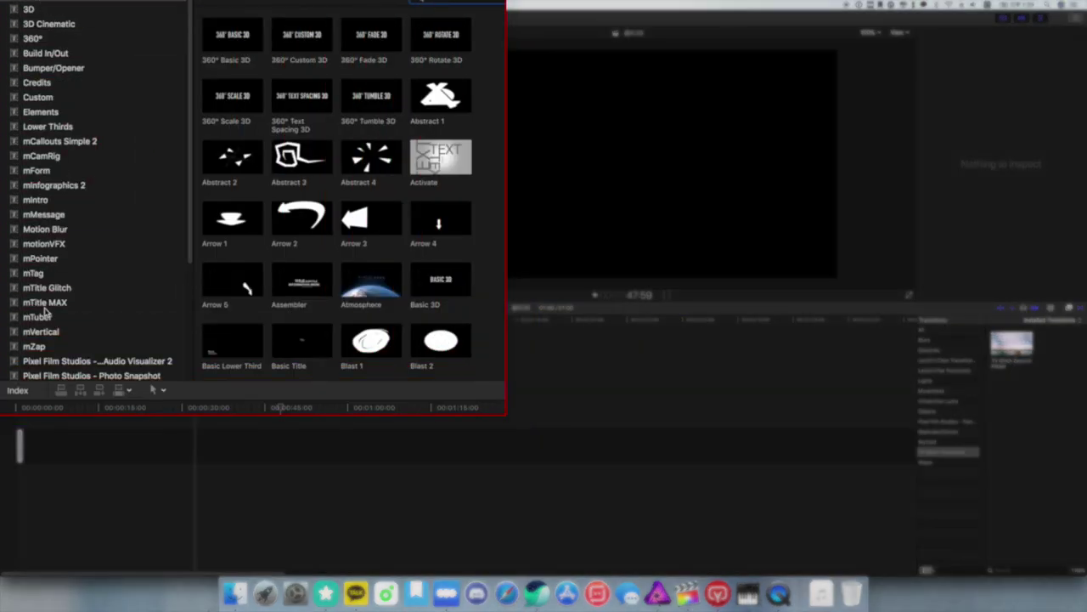
{"action": "left_click", "coordinate": [45, 318]}
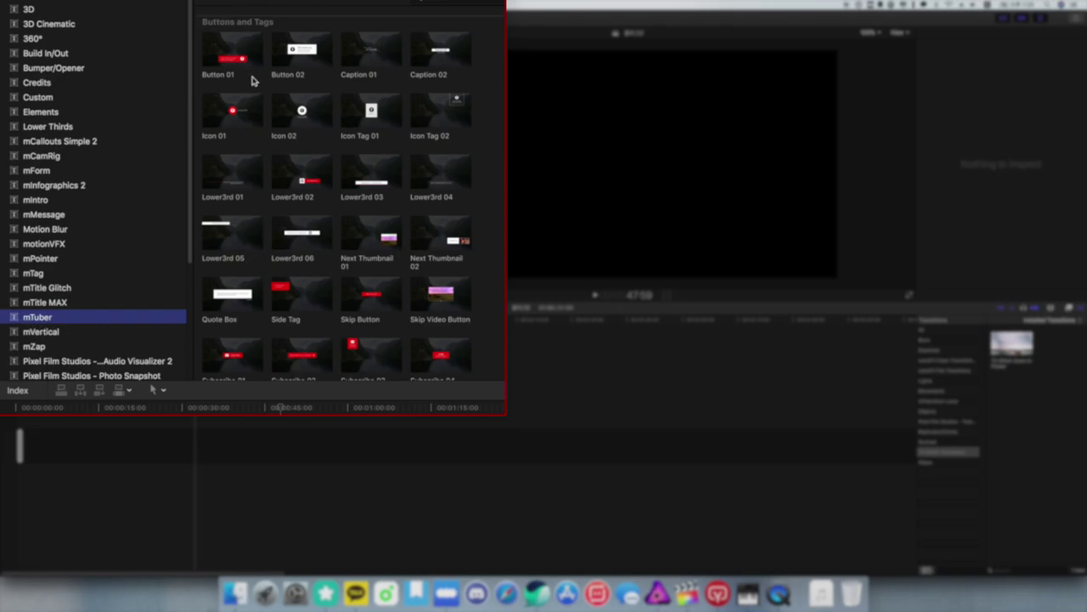
{"action": "scroll", "coordinate": [244, 26], "scroll_direction": "down", "scroll_amount": 3}
{"action": "scroll", "coordinate": [244, 27], "scroll_direction": "up", "scroll_amount": 3}
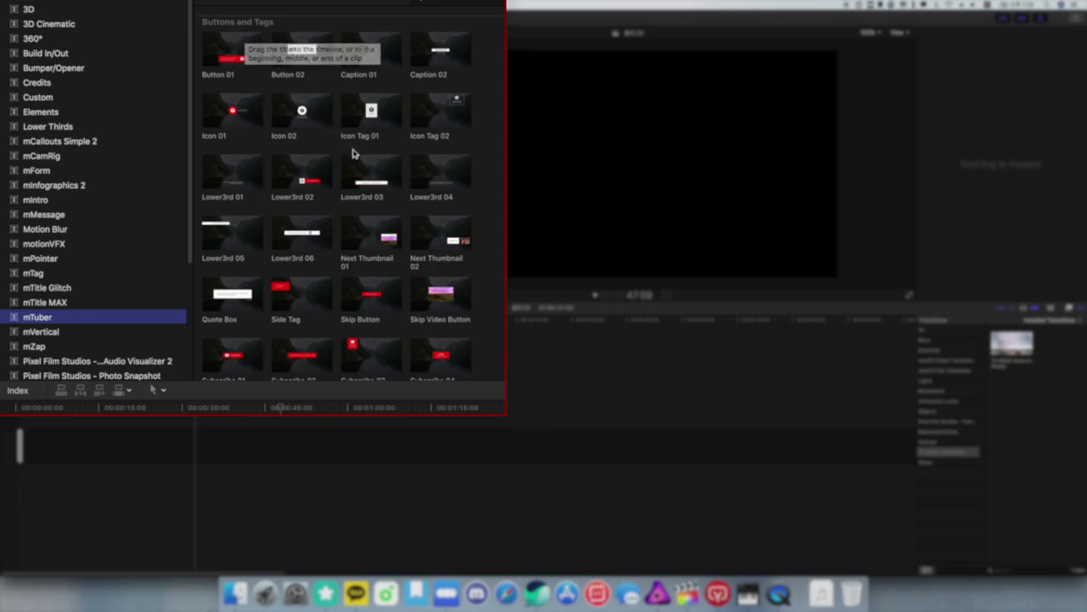
{"action": "scroll", "coordinate": [354, 145], "scroll_direction": "down", "scroll_amount": 8}
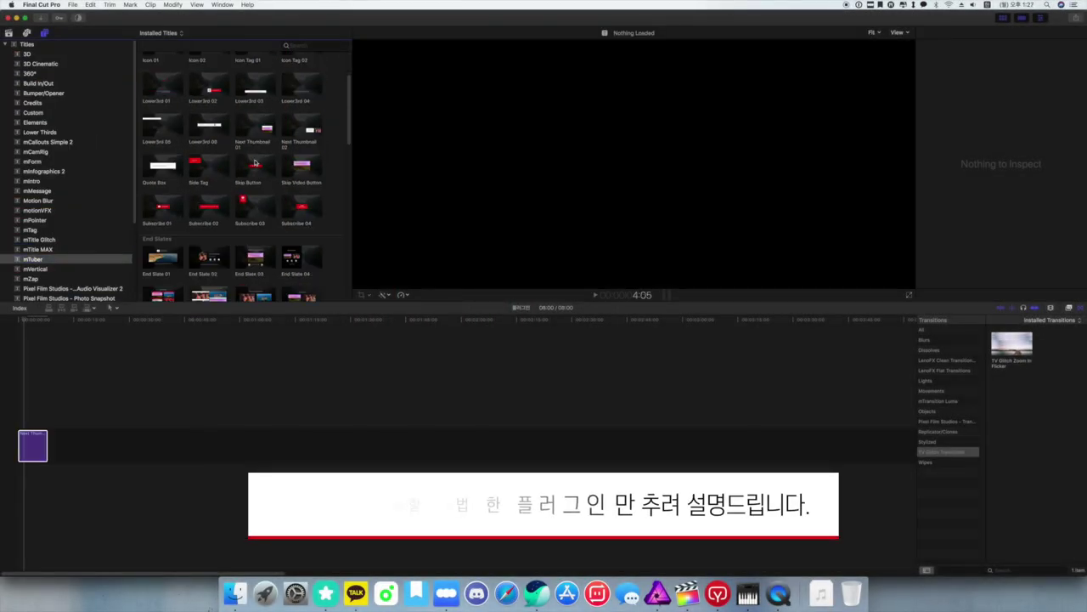
- Preview the individual mTuber title templates in the Buttons and Tags group
{"action": "left_click", "coordinate": [302, 168]}
{"action": "scroll", "coordinate": [299, 180], "scroll_direction": "up", "scroll_amount": 3}
{"action": "left_click", "coordinate": [161, 82]}
{"action": "left_click", "coordinate": [209, 82]}
{"action": "left_click", "coordinate": [256, 82]}
{"action": "left_click", "coordinate": [302, 83]}
{"action": "left_click", "coordinate": [301, 123]}
{"action": "left_click", "coordinate": [257, 130]}
{"action": "left_click", "coordinate": [209, 123]}
{"action": "left_click", "coordinate": [162, 124]}
{"action": "left_click", "coordinate": [162, 164]}
{"action": "left_click", "coordinate": [209, 164]}
{"action": "left_click", "coordinate": [256, 164]}
{"action": "left_click", "coordinate": [298, 168]}
{"action": "left_click", "coordinate": [302, 204]}
{"action": "left_click", "coordinate": [255, 204]}
{"action": "left_click", "coordinate": [209, 203]}
{"action": "left_click", "coordinate": [162, 204]}
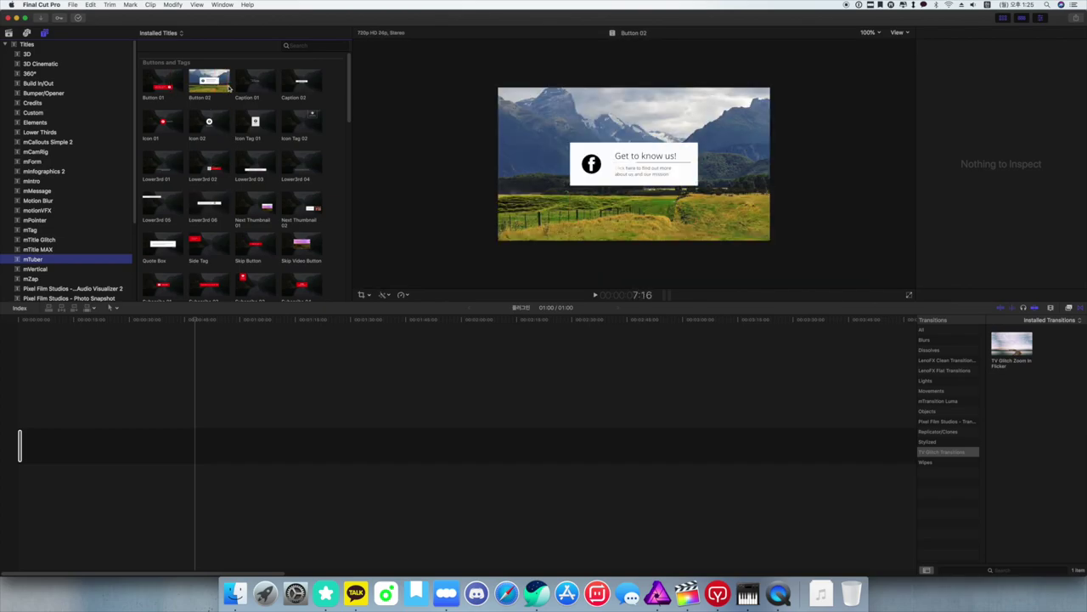
- Add the Caption 01 title to the timeline and play it back from its beginning
{"action": "left_click_drag", "start_coordinate": [267, 98], "coordinate": [25, 441]}
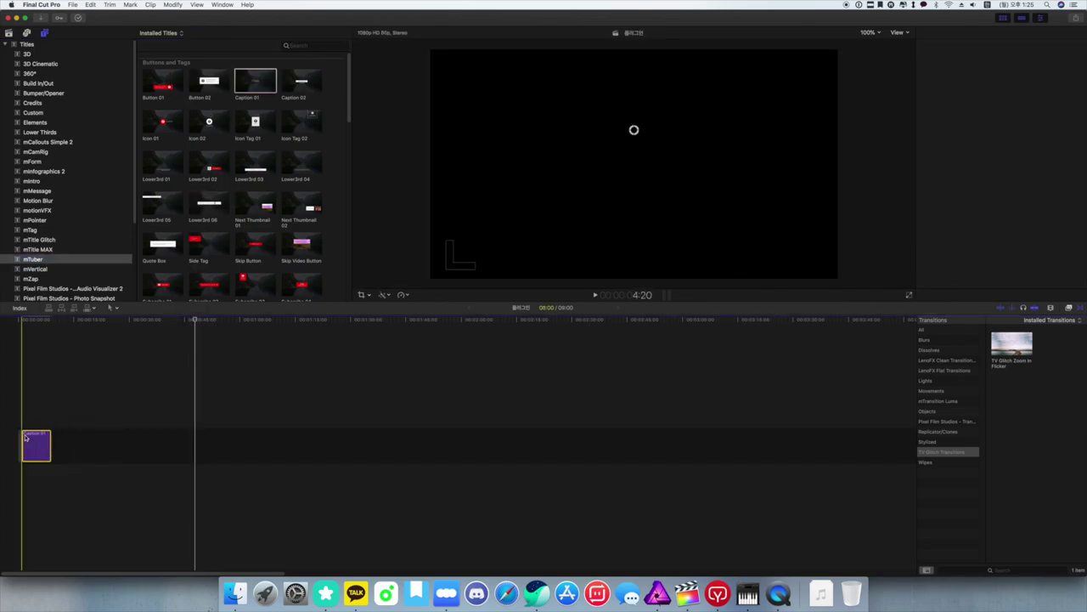
{"action": "left_click", "coordinate": [24, 438]}
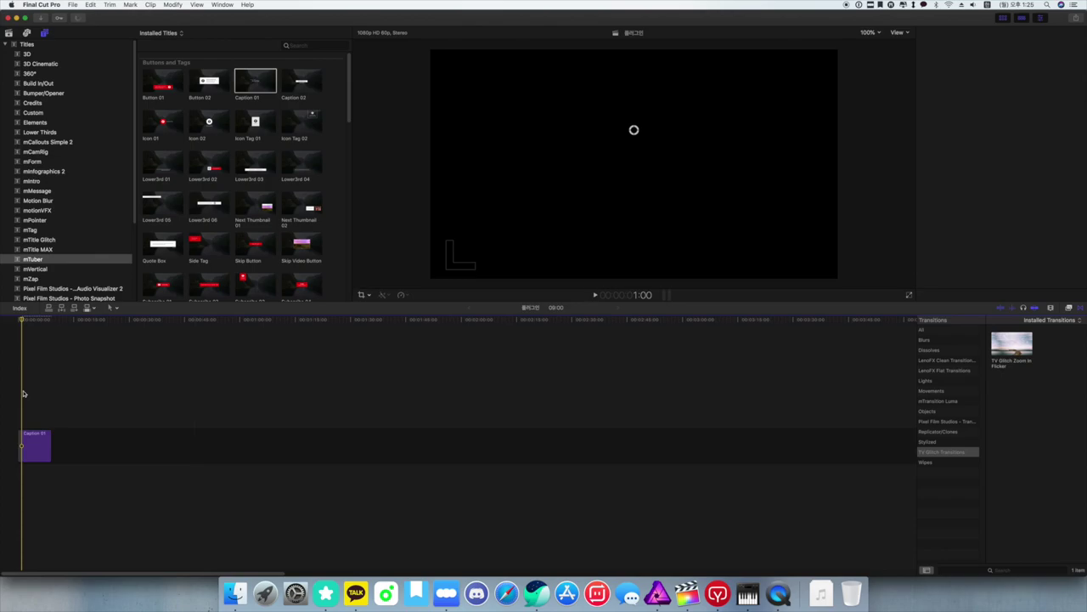
{"action": "key", "text": "space"}
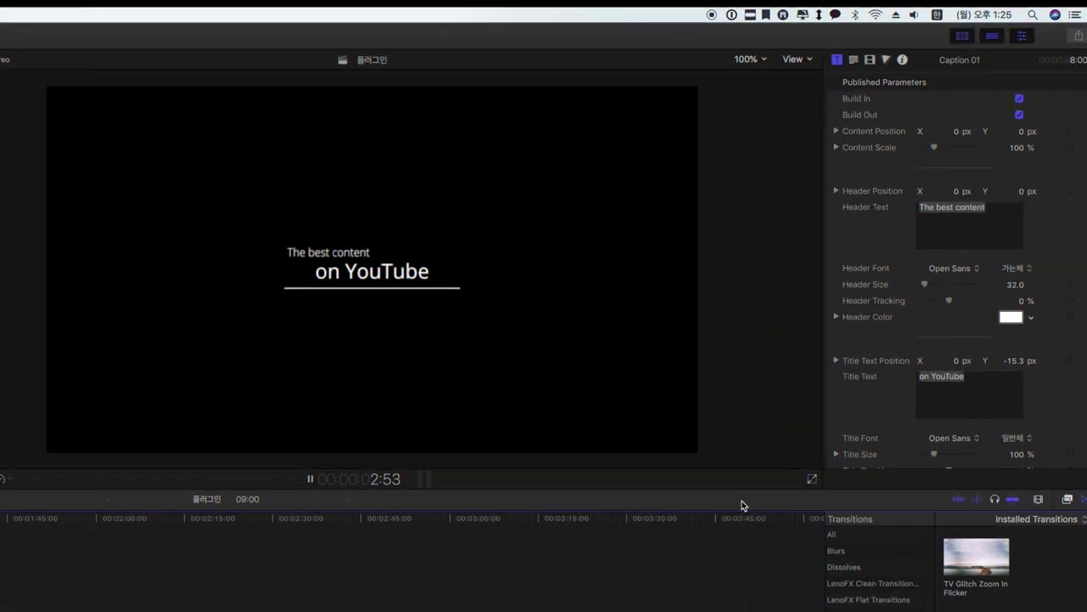
- Replace the Caption 01 header text with "ㅁㄴㅇㄹ"
{"action": "triple_click", "coordinate": [977, 210]}
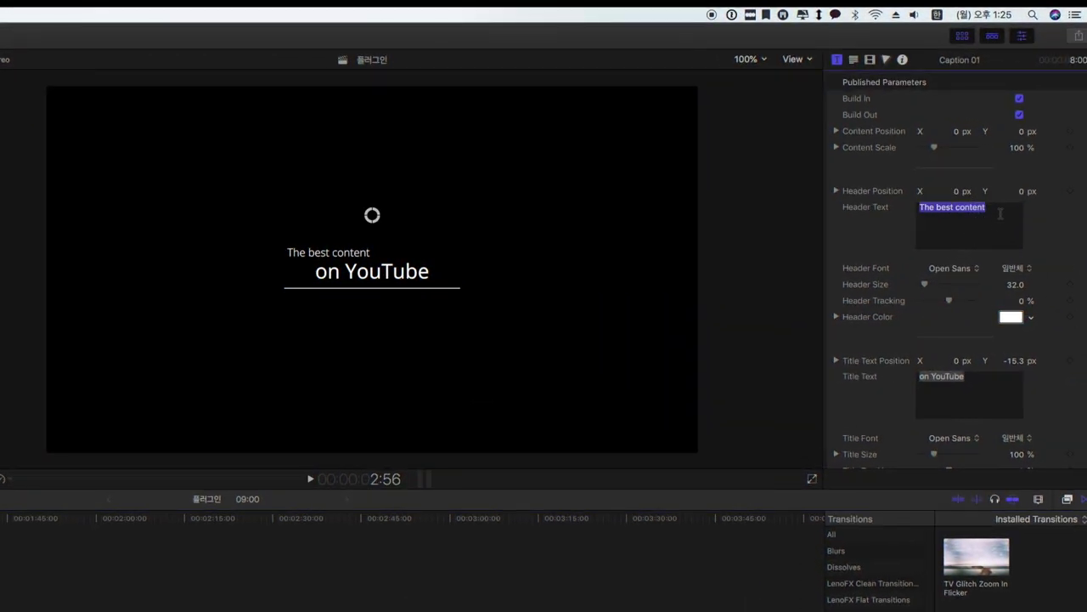
{"action": "type", "text": "OLO2"}
{"action": "triple_click", "coordinate": [914, 220]}
{"action": "key", "text": "BackSpace"}
{"action": "type", "text": "ㅁㄴㅇㄹ"}
- Set the Header Position to X -0.3 px, Y -0.5 px and move the header text up to about X -246, Y 100 in the viewer
{"action": "left_click_drag", "start_coordinate": [956, 193], "coordinate": [1015, 191]}
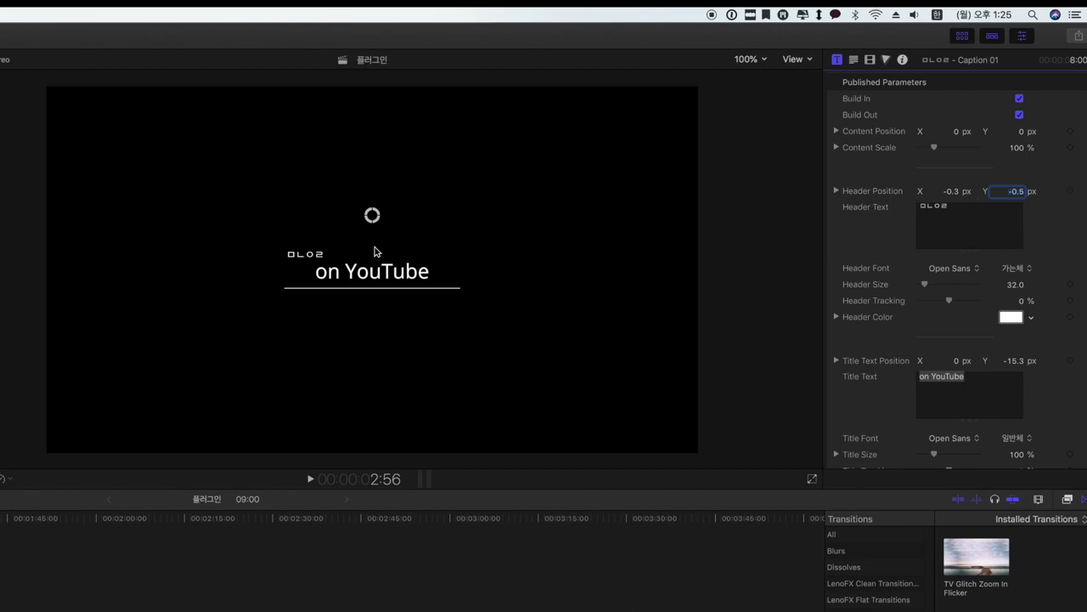
{"action": "left_click_drag", "start_coordinate": [299, 261], "coordinate": [297, 231]}
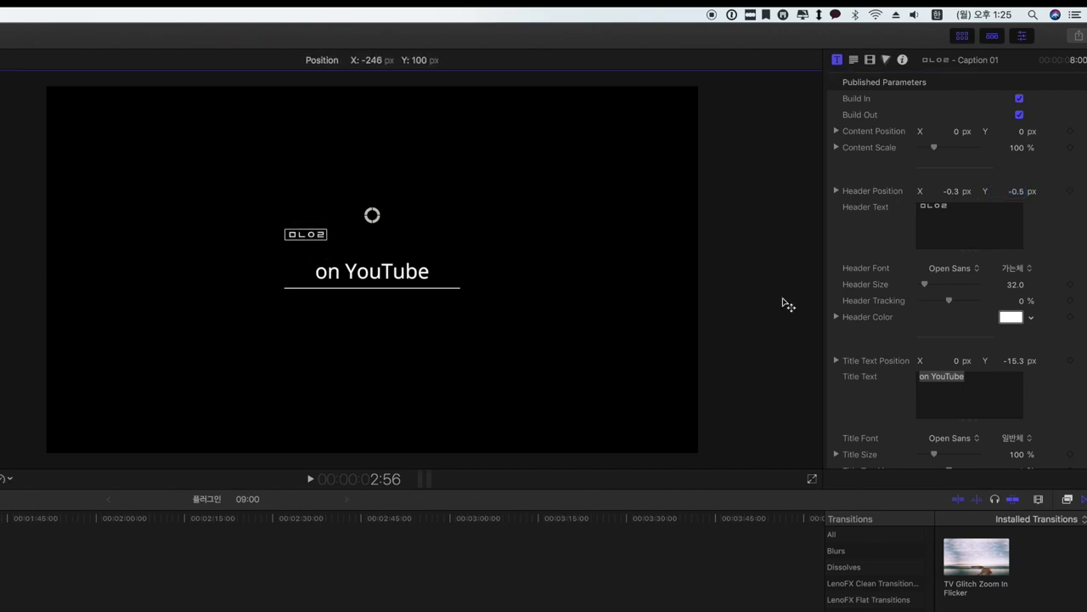
{"action": "scroll", "coordinate": [972, 366], "scroll_direction": "up", "scroll_amount": 3}
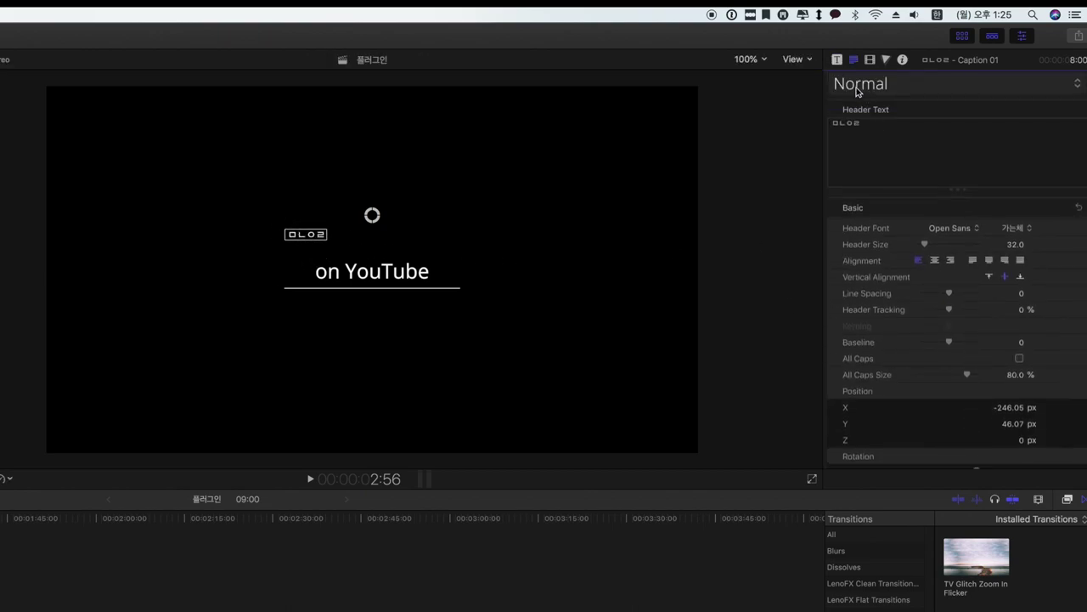
- Look through the caption's published title and line parameters and try out the Line Color picker
{"action": "left_click", "coordinate": [837, 60]}
{"action": "scroll", "coordinate": [1051, 387], "scroll_direction": "down", "scroll_amount": 5}
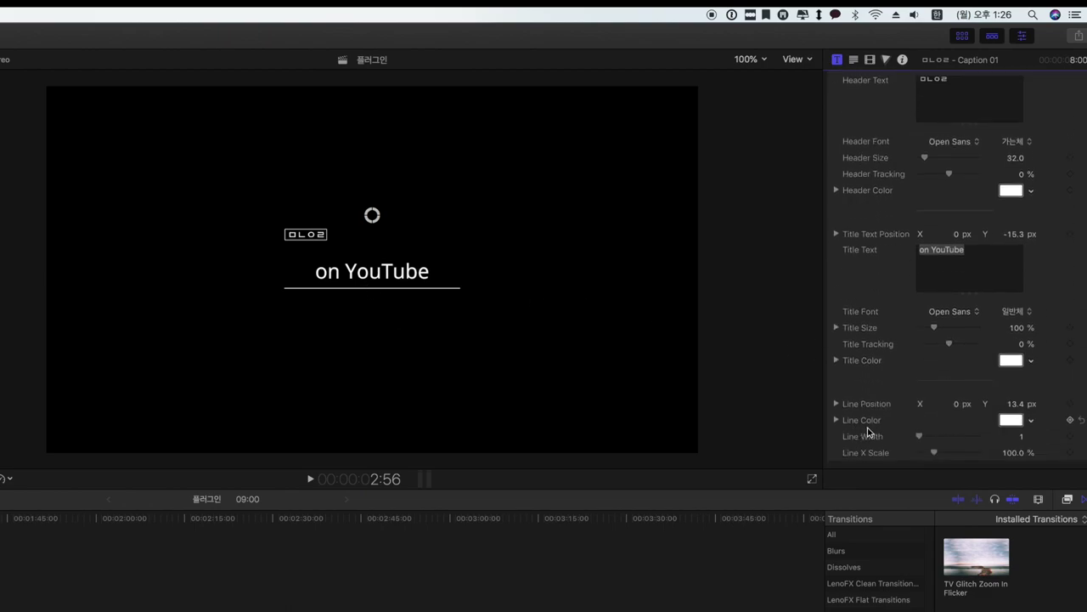
{"action": "left_click", "coordinate": [1011, 420]}
{"action": "mouse_move", "coordinate": [926, 605]}
{"action": "left_mouse_down"}
{"action": "mouse_move", "coordinate": [934, 556]}
{"action": "mouse_move", "coordinate": [925, 572]}
{"action": "mouse_move", "coordinate": [920, 553]}
{"action": "mouse_move", "coordinate": [930, 595]}
{"action": "mouse_move", "coordinate": [913, 605]}
{"action": "left_mouse_up"}
{"action": "left_click", "coordinate": [840, 495]}
{"action": "scroll", "coordinate": [936, 376], "scroll_direction": "up", "scroll_amount": 2}
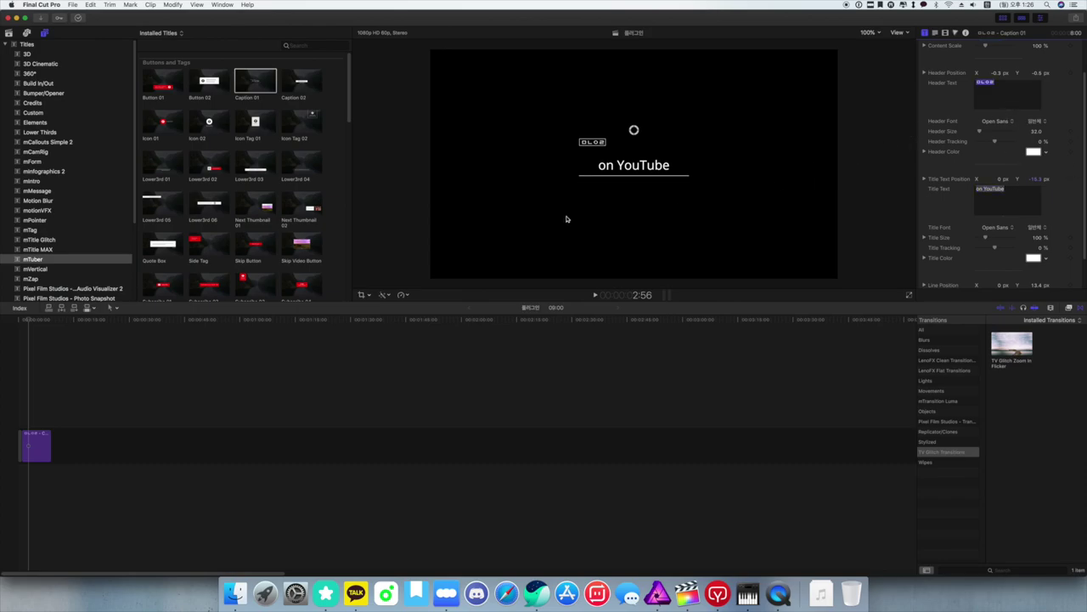
- Append the Next Thumbnail 01 title to the timeline and delete the Caption 01 title and gap in front of it
{"action": "scroll", "coordinate": [304, 202], "scroll_direction": "down", "scroll_amount": 5}
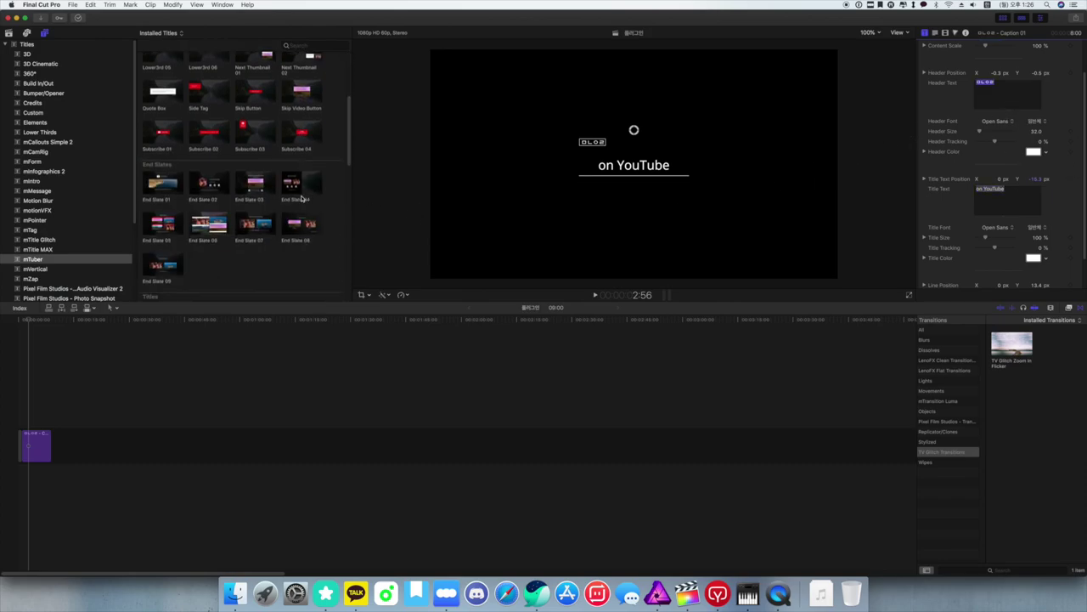
{"action": "scroll", "coordinate": [283, 201], "scroll_direction": "up", "scroll_amount": 5}
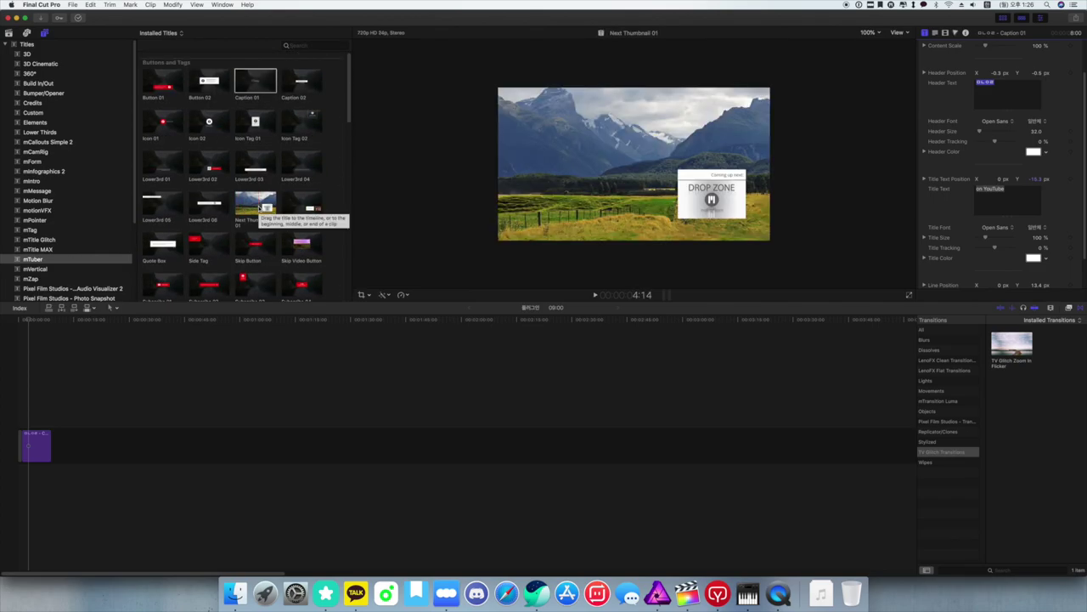
{"action": "left_click", "coordinate": [257, 206]}
{"action": "left_click_drag", "start_coordinate": [256, 206], "coordinate": [61, 438]}
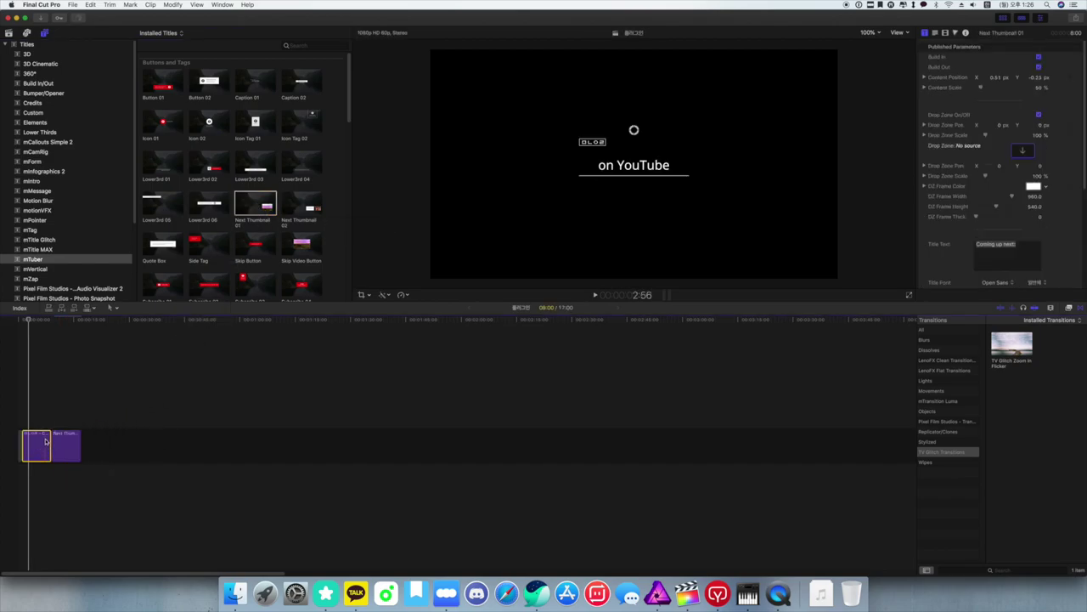
{"action": "key", "text": "Delete"}
{"action": "key", "text": "Delete"}
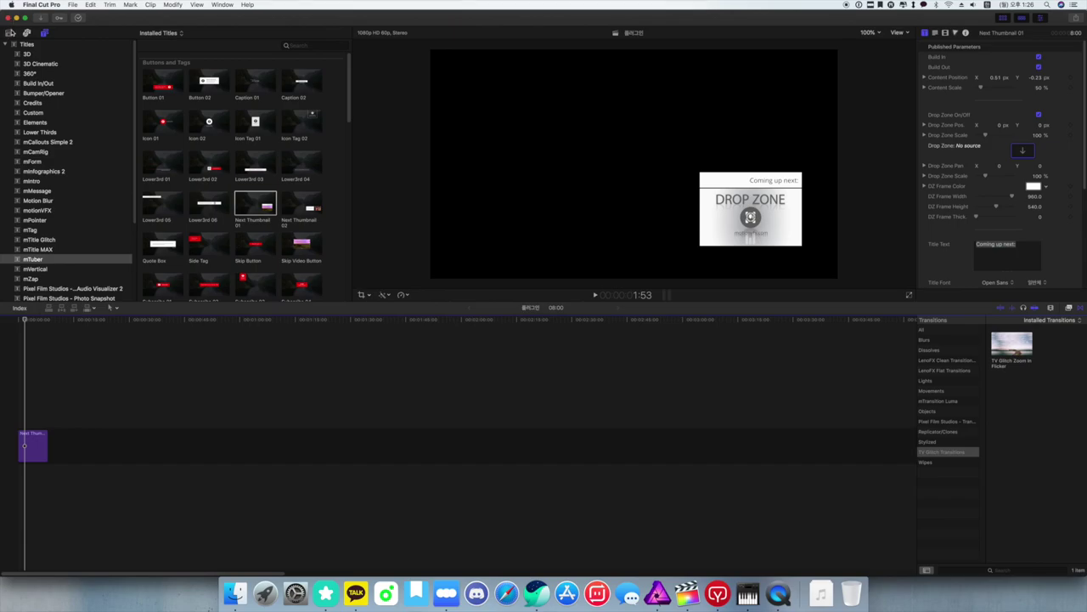
- Assign the library clip C0001T01 as the Next Thumbnail 01 drop zone source and play the title from the start
{"action": "left_click", "coordinate": [10, 33]}
{"action": "left_click", "coordinate": [170, 184]}
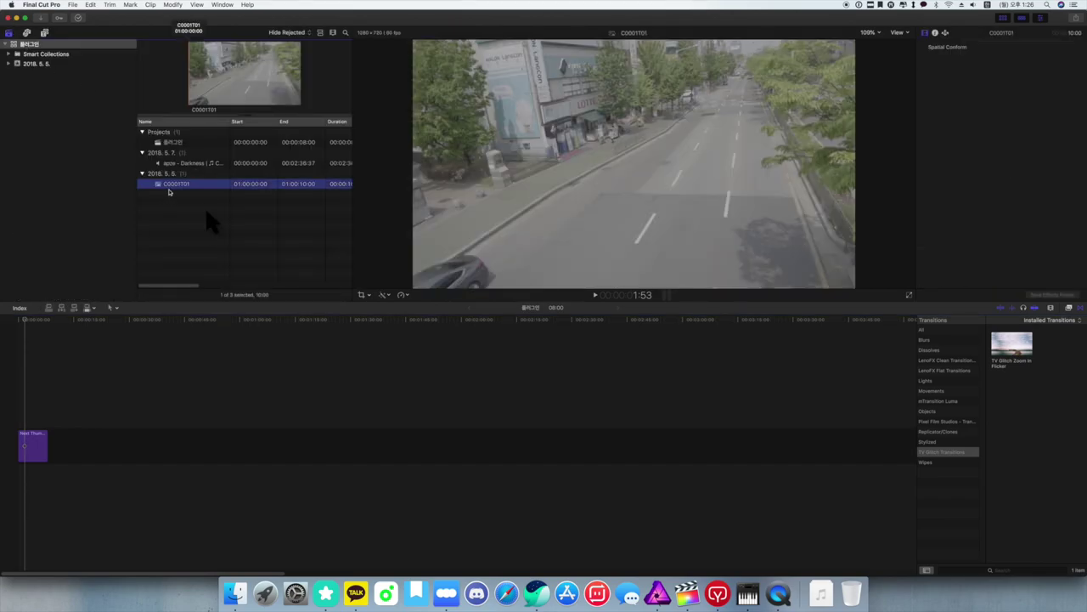
{"action": "key", "text": "c"}
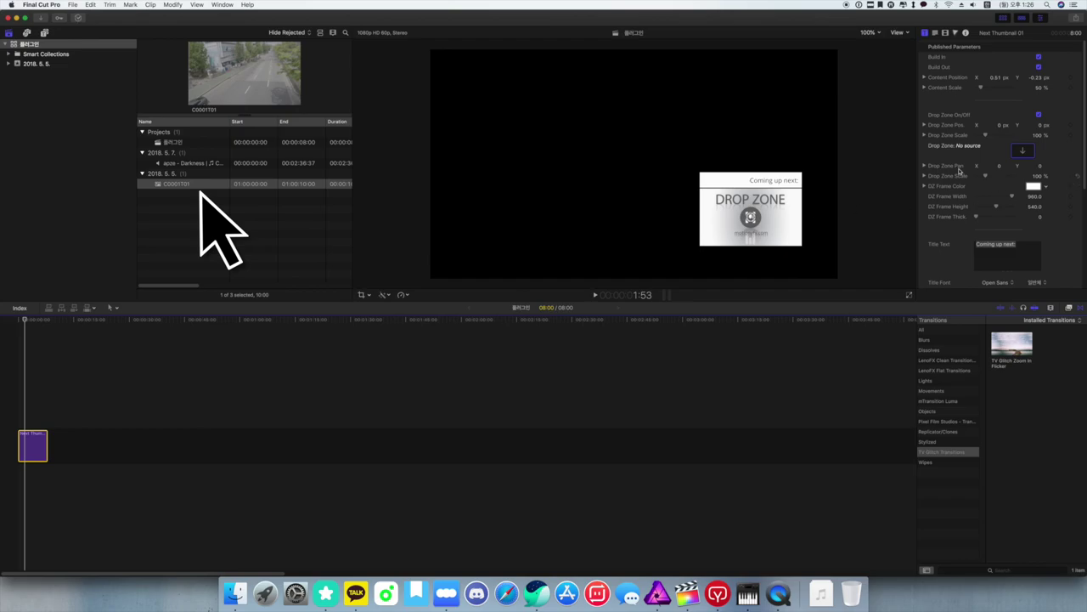
{"action": "left_click_drag", "start_coordinate": [170, 186], "coordinate": [1021, 156]}
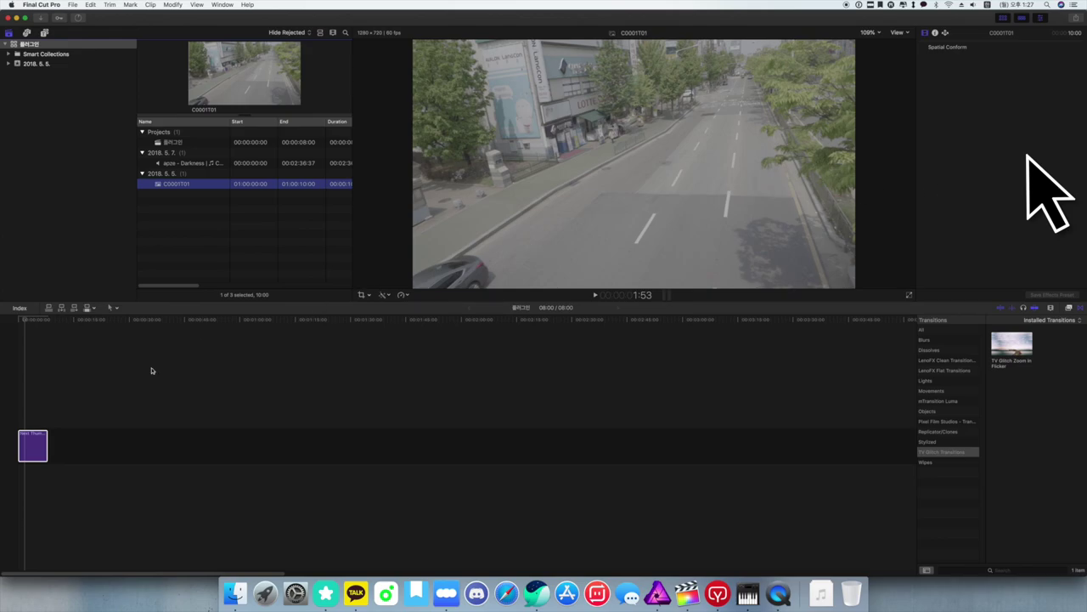
{"action": "left_click", "coordinate": [9, 323]}
{"action": "key", "text": "space"}
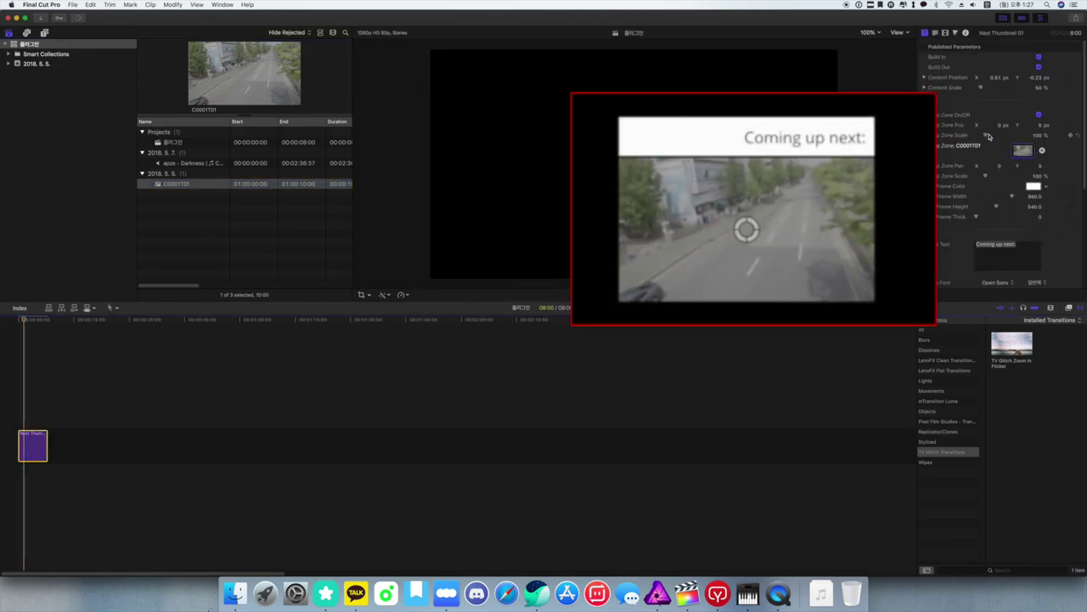
- Adjust the thumbnail title's layout to Drop Zone Scale 124 %, Content Position X 0 px, Y 0 px and Drop Zone Position X 10.2 px
{"action": "left_click_drag", "start_coordinate": [988, 137], "coordinate": [990, 139]}
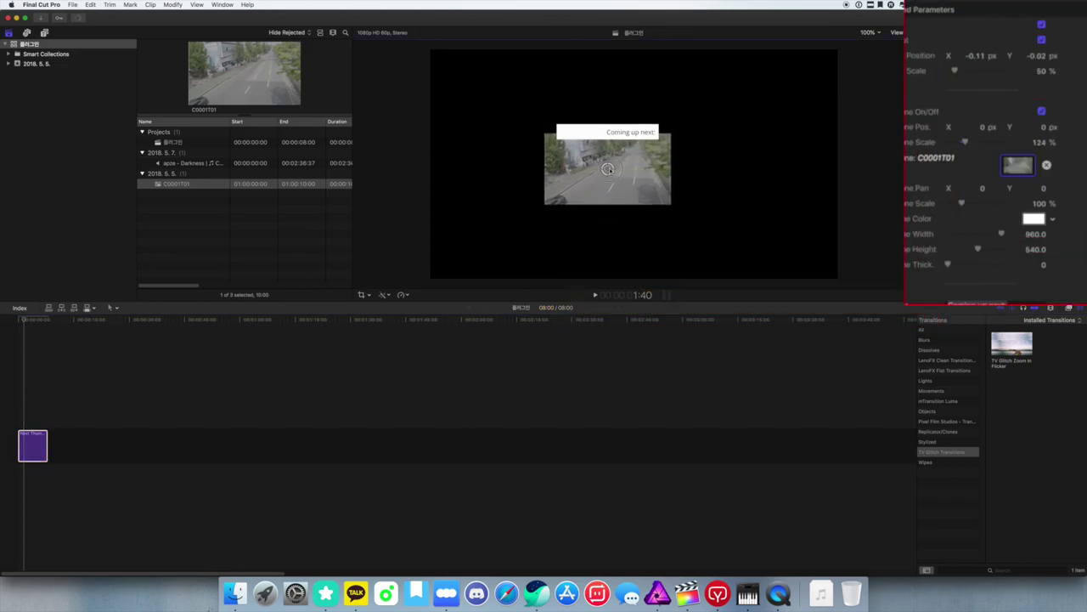
{"action": "left_click_drag", "start_coordinate": [630, 164], "coordinate": [633, 164]}
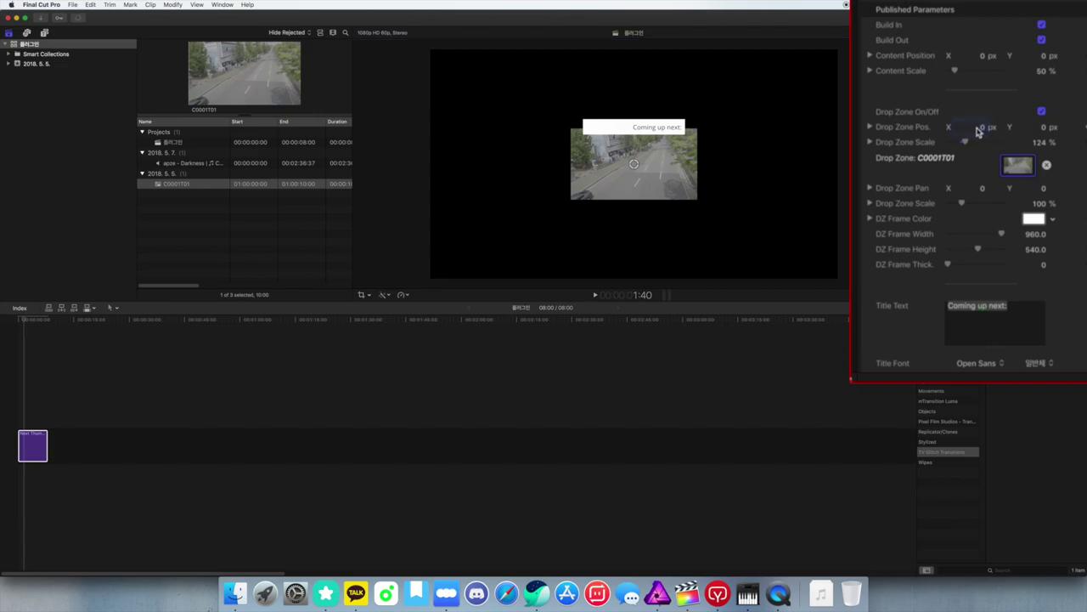
{"action": "left_click_drag", "start_coordinate": [977, 126], "coordinate": [986, 127]}
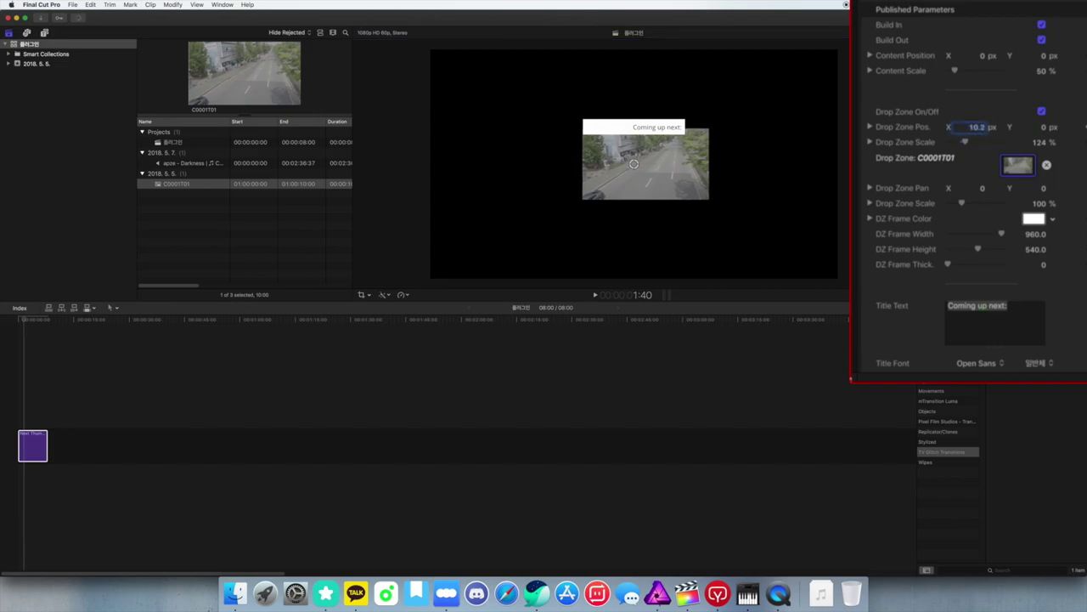
- Move the thumbnail title to the lower-left corner of the picture, about X -0.65 px, Y -0.33 px, and reduce DZ Frame Width to 861
{"action": "left_click_drag", "start_coordinate": [633, 164], "coordinate": [484, 240]}
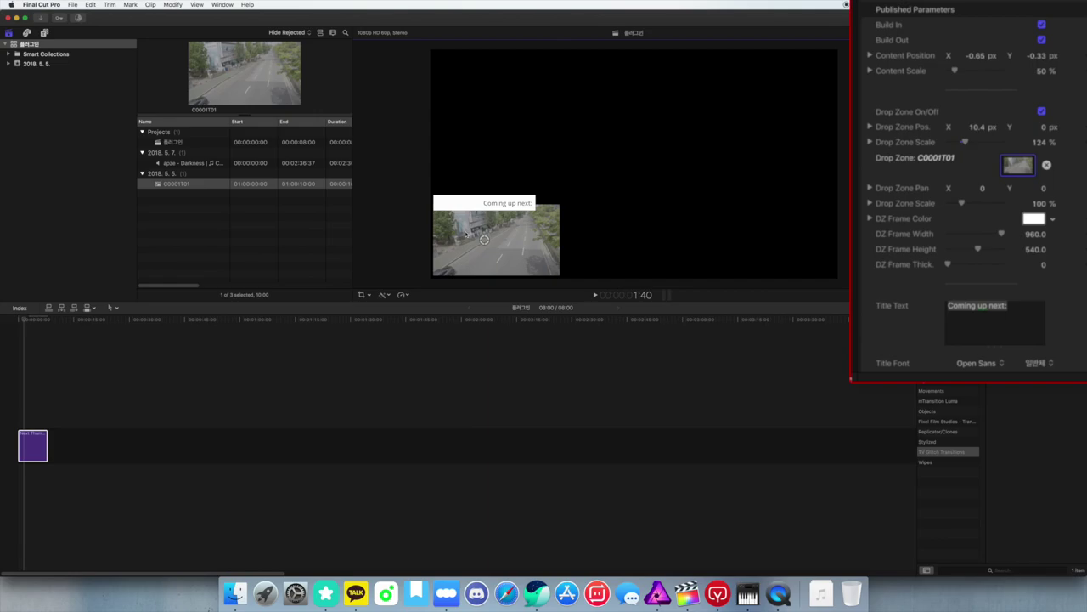
{"action": "mouse_move", "coordinate": [1000, 234]}
{"action": "left_mouse_down"}
{"action": "mouse_move", "coordinate": [983, 243]}
{"action": "mouse_move", "coordinate": [1001, 240]}
{"action": "left_mouse_up"}
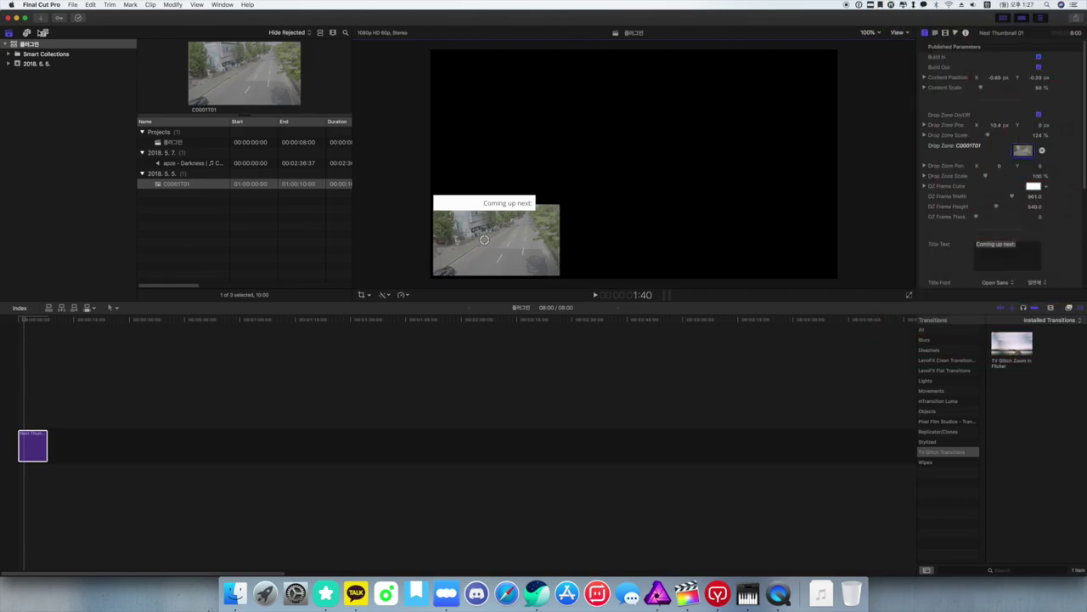
- Browse the mTuber titles and preview templates such as Icon Tag, Lower3rd and Quote Box
{"action": "left_click", "coordinate": [44, 33]}
{"action": "scroll", "coordinate": [226, 204], "scroll_direction": "down", "scroll_amount": 5}
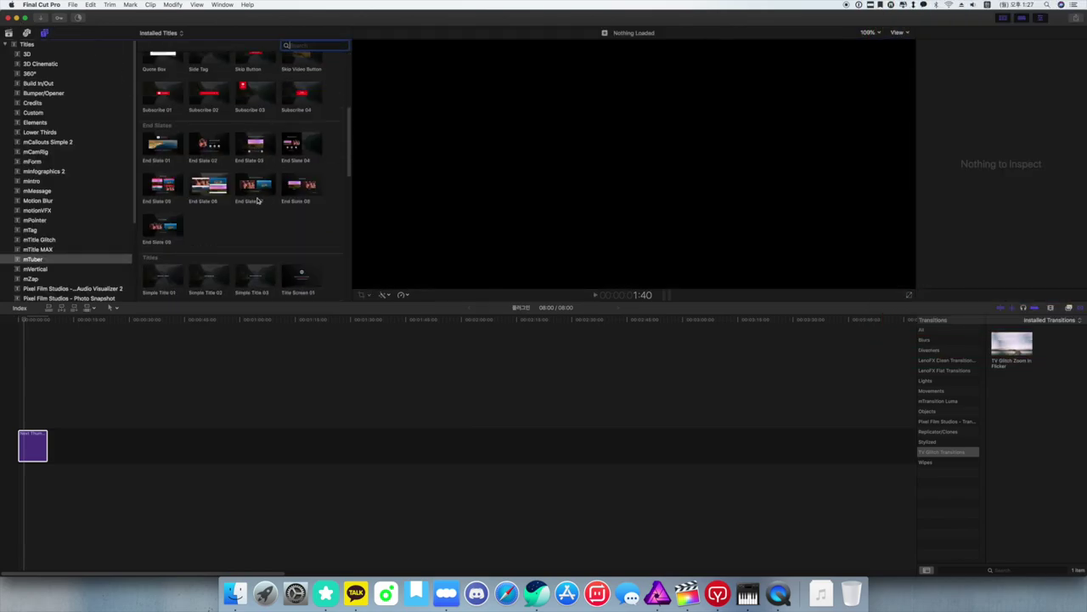
{"action": "scroll", "coordinate": [257, 200], "scroll_direction": "up", "scroll_amount": 5}
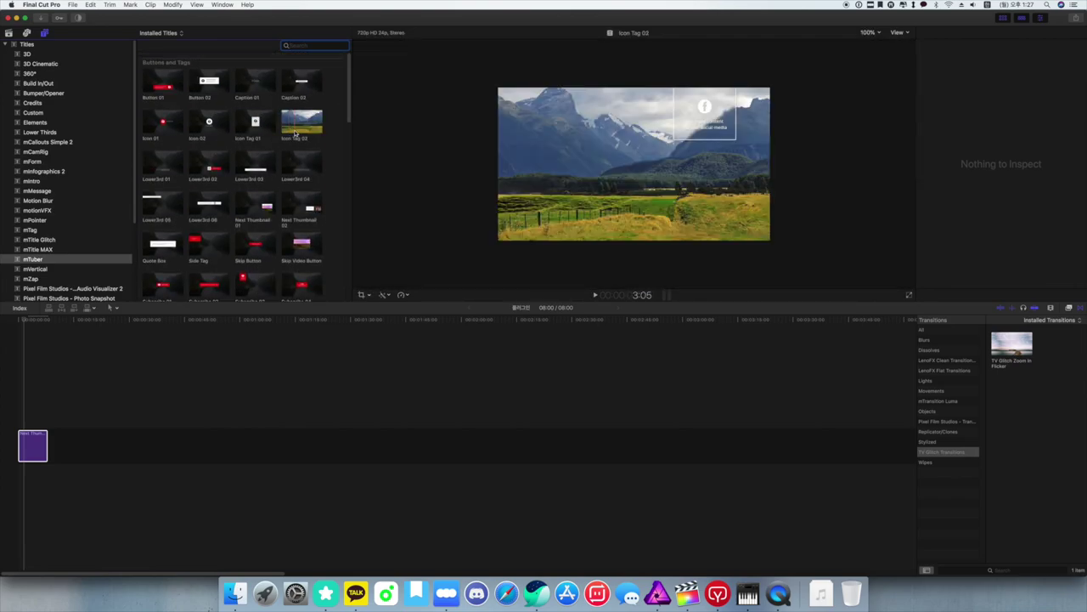
{"action": "left_click", "coordinate": [302, 165]}
{"action": "key", "text": "Right"}
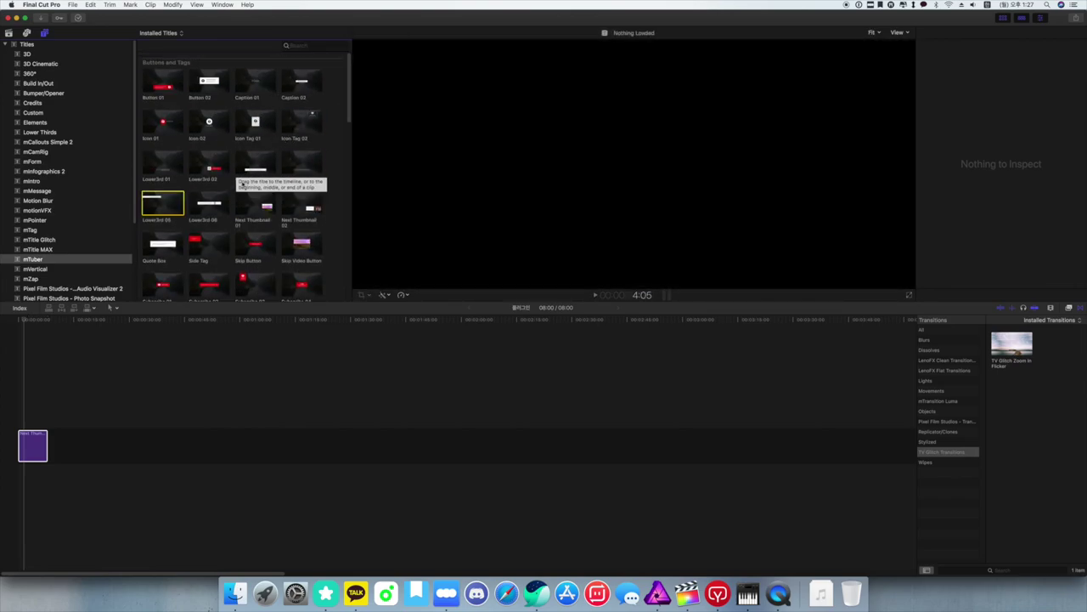
{"action": "left_click", "coordinate": [165, 244]}
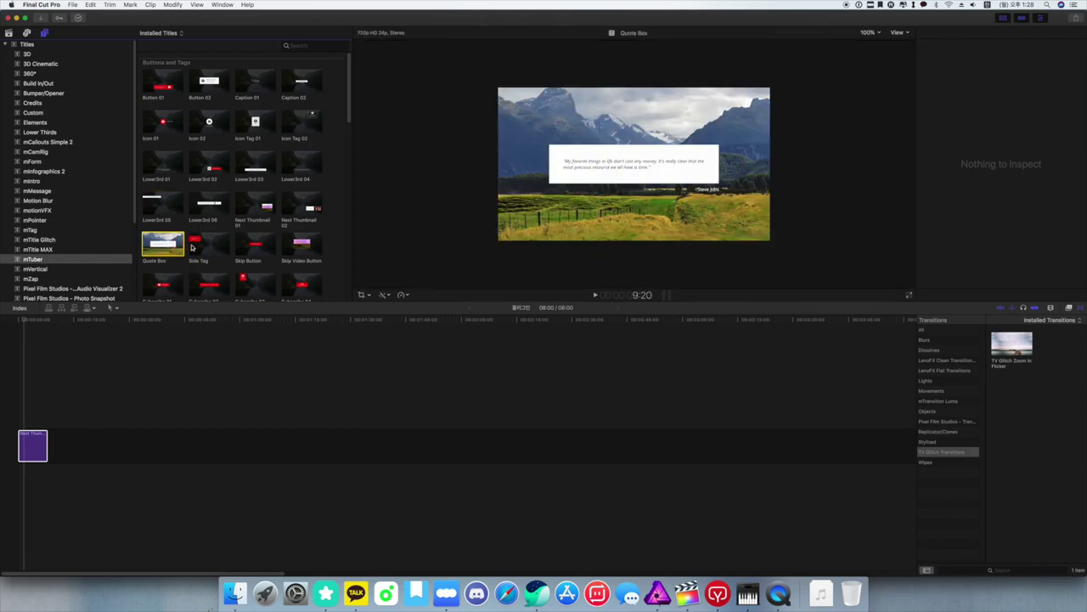
- Connect the Subscribe 01 title above the Next Thumbnail title at the timeline start and play it from the beginning
{"action": "scroll", "coordinate": [226, 254], "scroll_direction": "down", "scroll_amount": 3}
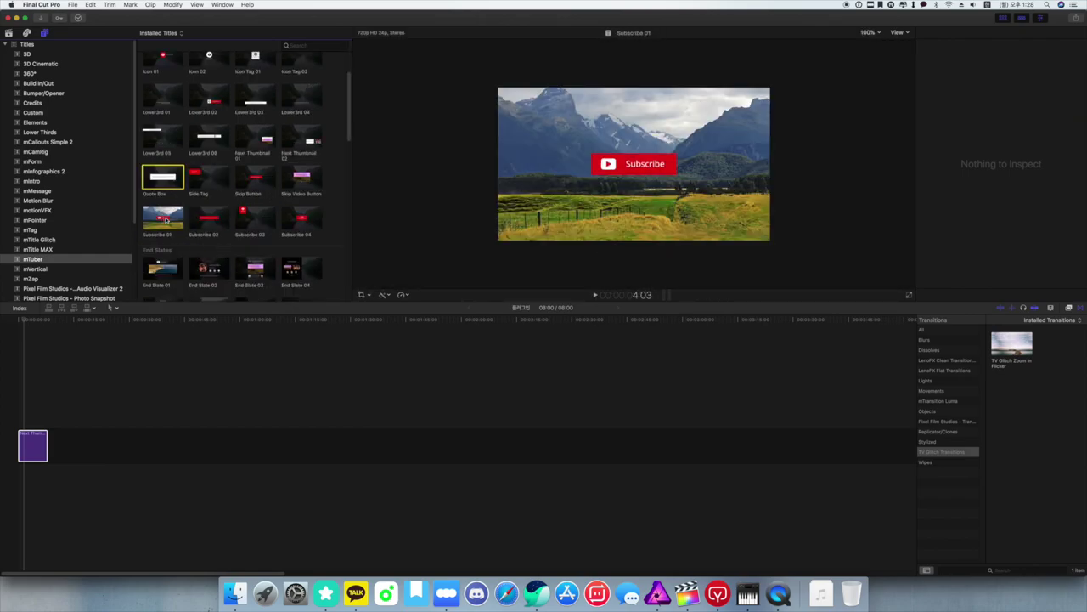
{"action": "left_click_drag", "start_coordinate": [165, 219], "coordinate": [32, 421]}
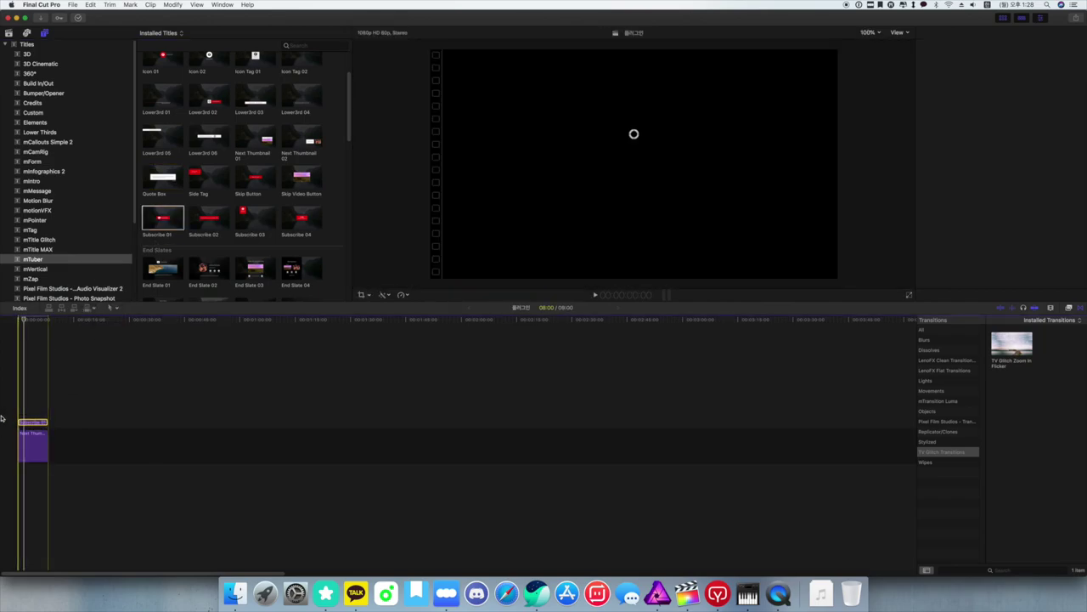
{"action": "key", "text": "super+4"}
{"action": "key", "text": "space"}
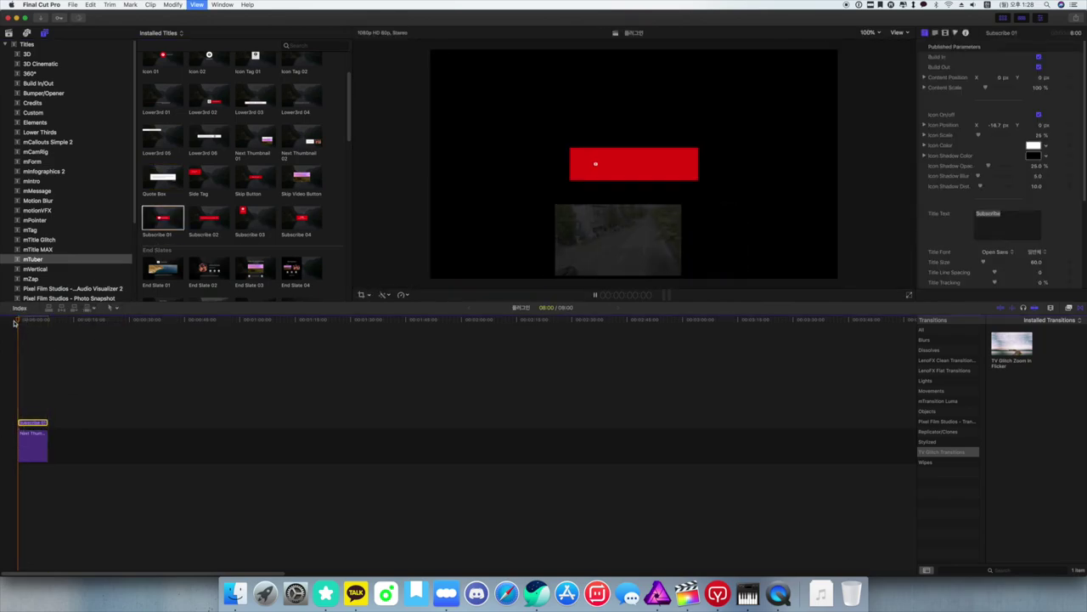
{"action": "key", "text": "space"}
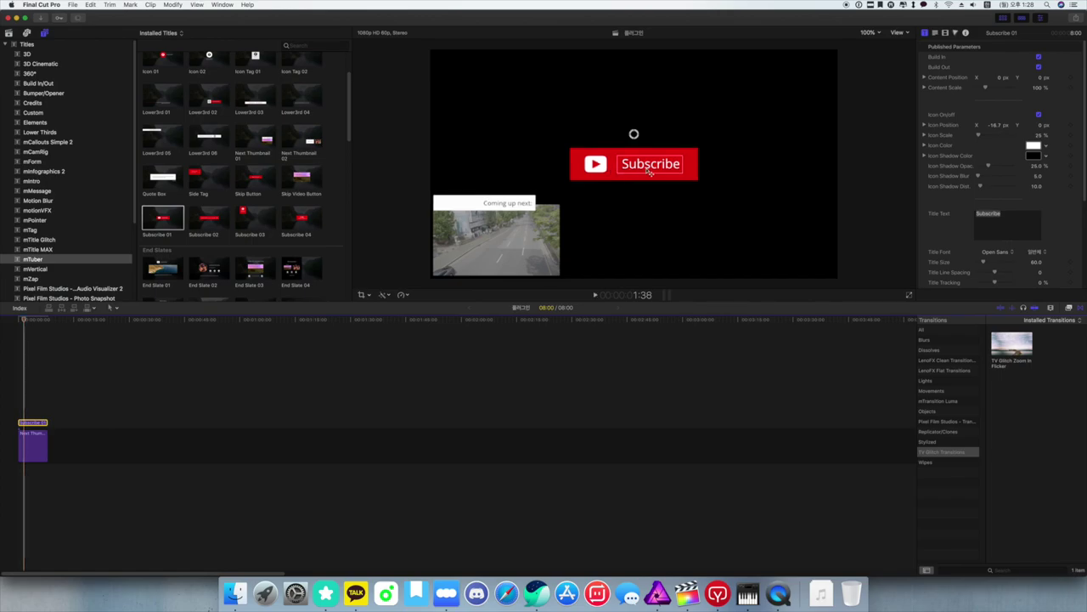
- Change the Subscribe title's text to "구독부탁드립니다." and set its Icon Position X to -22.2 px
{"action": "left_click", "coordinate": [1016, 217]}
{"action": "type", "text": "구독"}
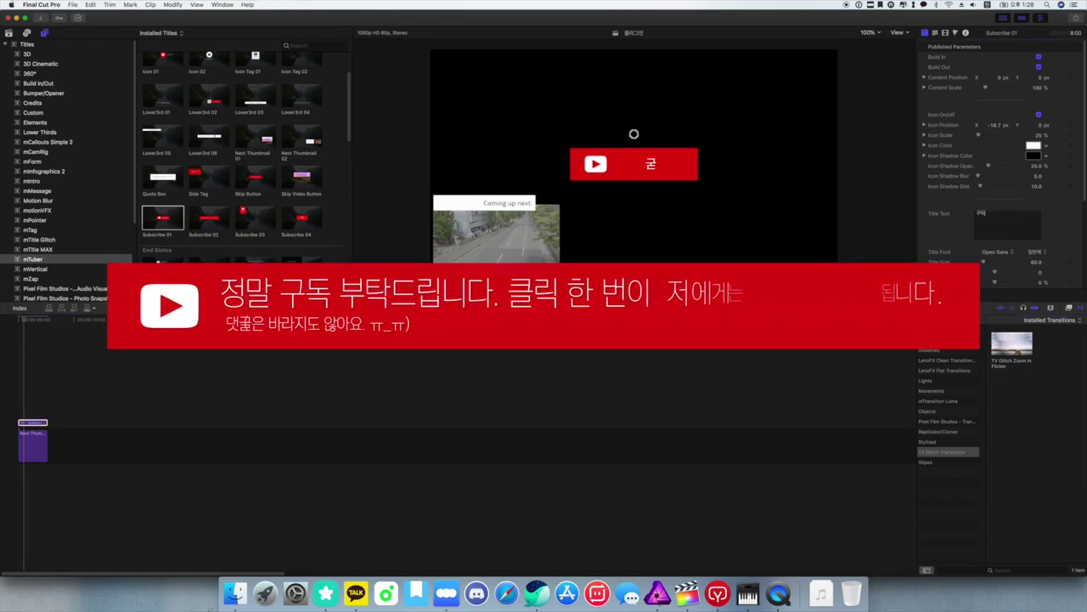
{"action": "type", "text": "부탁드립니다."}
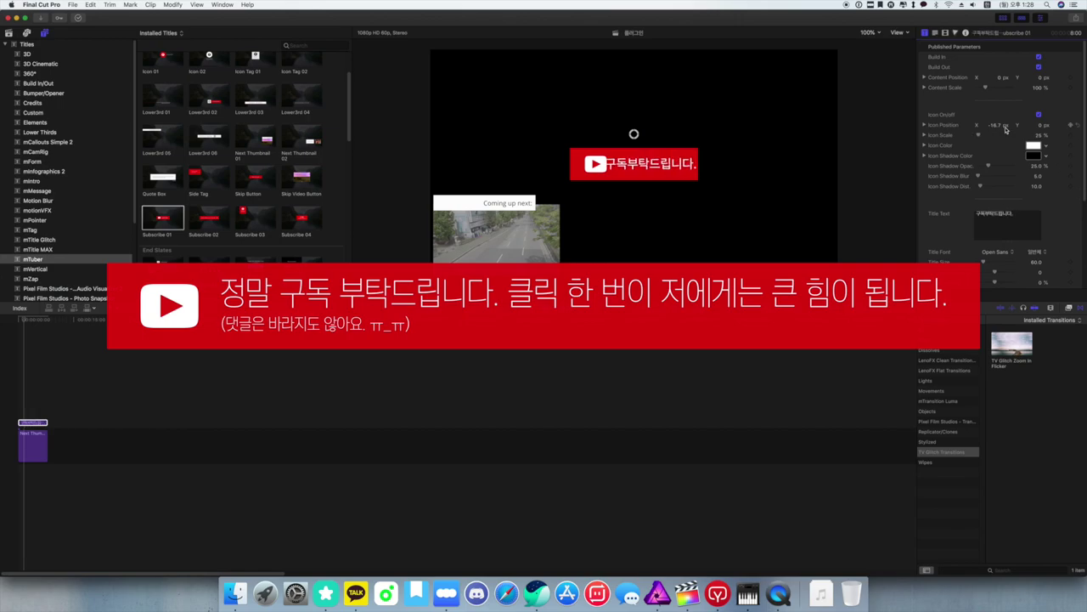
{"action": "mouse_move", "coordinate": [1000, 126]}
{"action": "left_mouse_down"}
{"action": "mouse_move", "coordinate": [985, 126]}
{"action": "mouse_move", "coordinate": [995, 126]}
{"action": "left_mouse_up"}
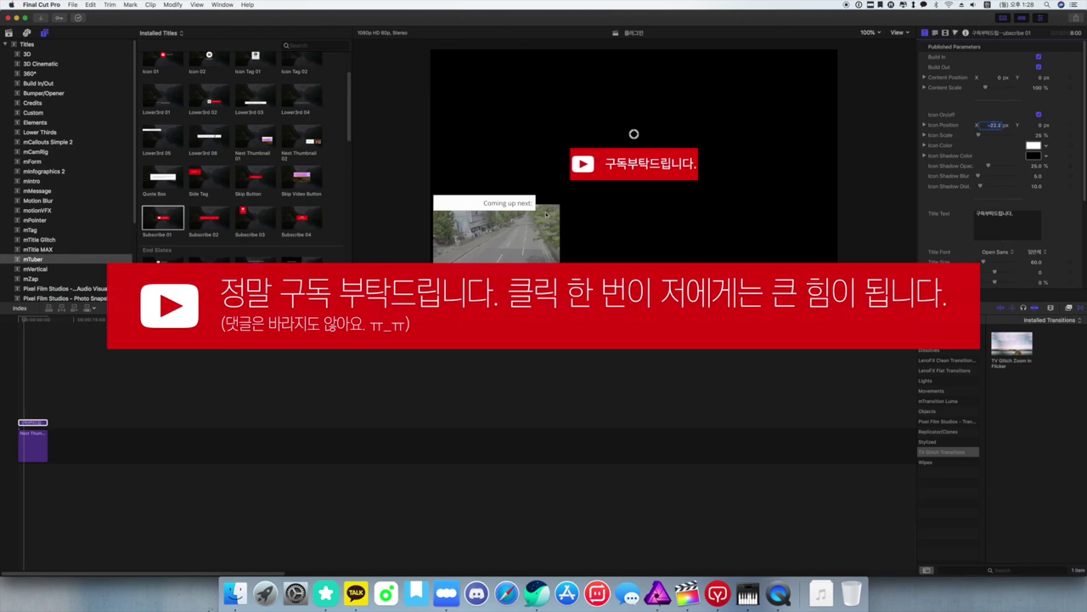
- Delete both titles from the timeline and place Simple Title 01 at its start
{"action": "left_click", "coordinate": [22, 442]}
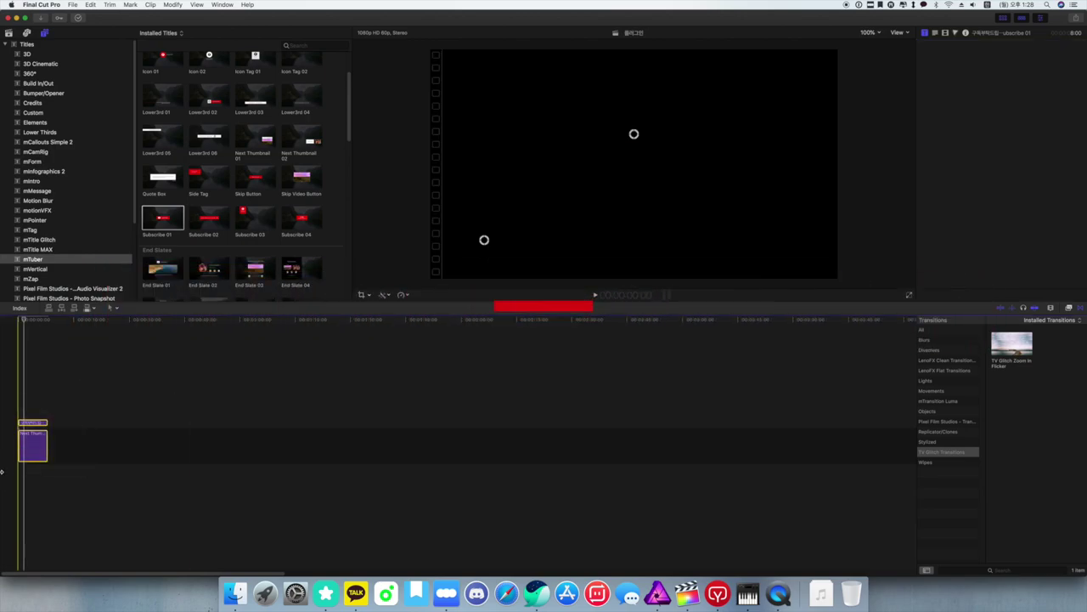
{"action": "left_click", "coordinate": [163, 202]}
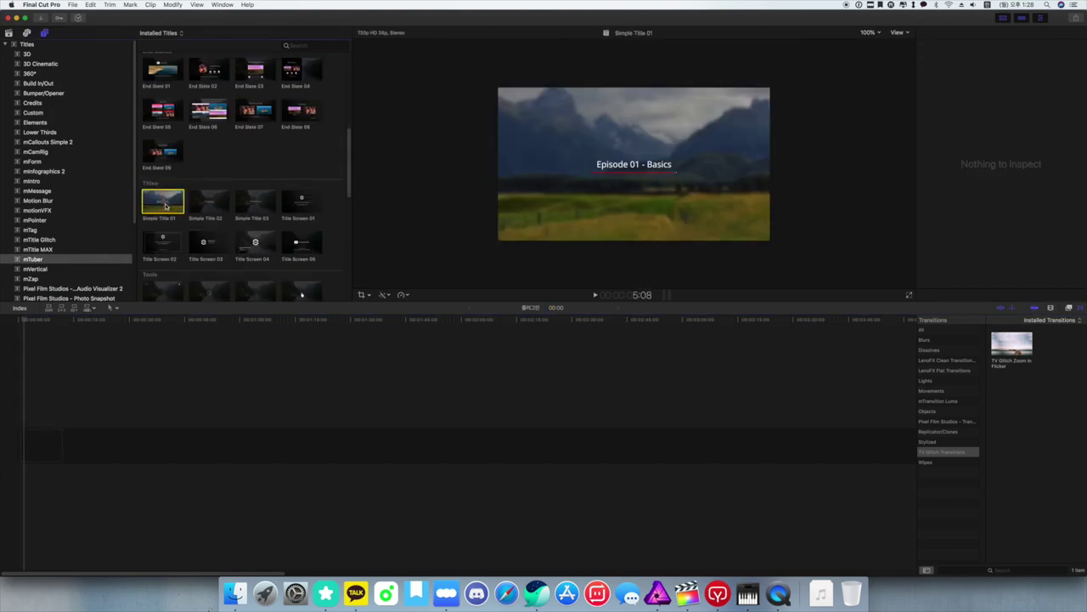
{"action": "left_click_drag", "start_coordinate": [164, 209], "coordinate": [37, 446]}
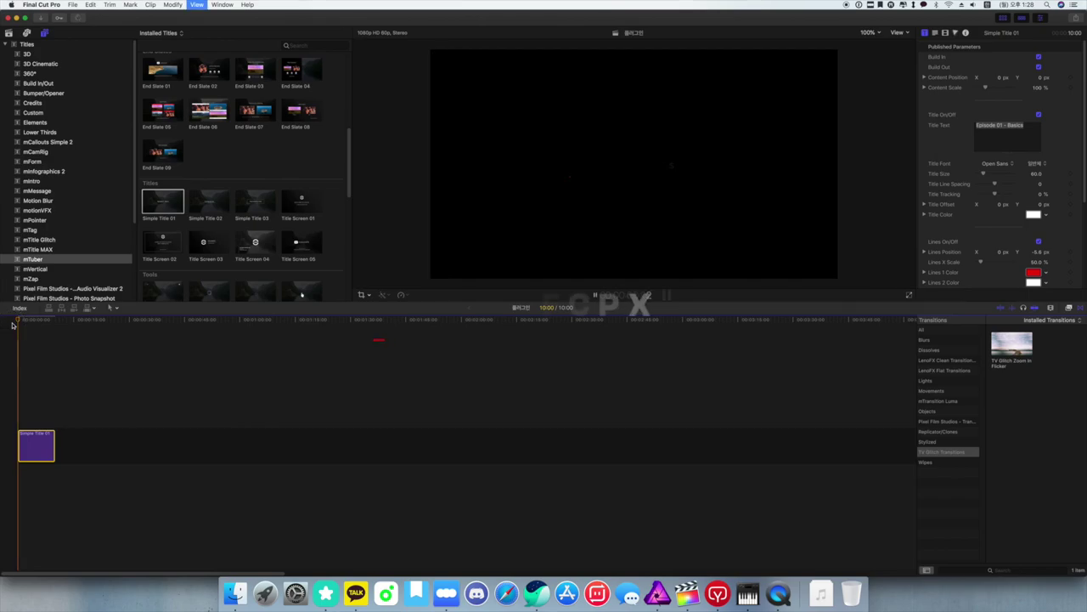
- Set Simple Title 01's Lines 1 Color to yellow and Lines 2 Color to red
{"action": "left_click", "coordinate": [1032, 273]}
{"action": "left_click", "coordinate": [984, 331]}
{"action": "left_click_drag", "start_coordinate": [1001, 358], "coordinate": [980, 357]}
{"action": "mouse_move", "coordinate": [944, 429]}
{"action": "left_mouse_down"}
{"action": "mouse_move", "coordinate": [966, 430]}
{"action": "mouse_move", "coordinate": [947, 434]}
{"action": "left_mouse_up"}
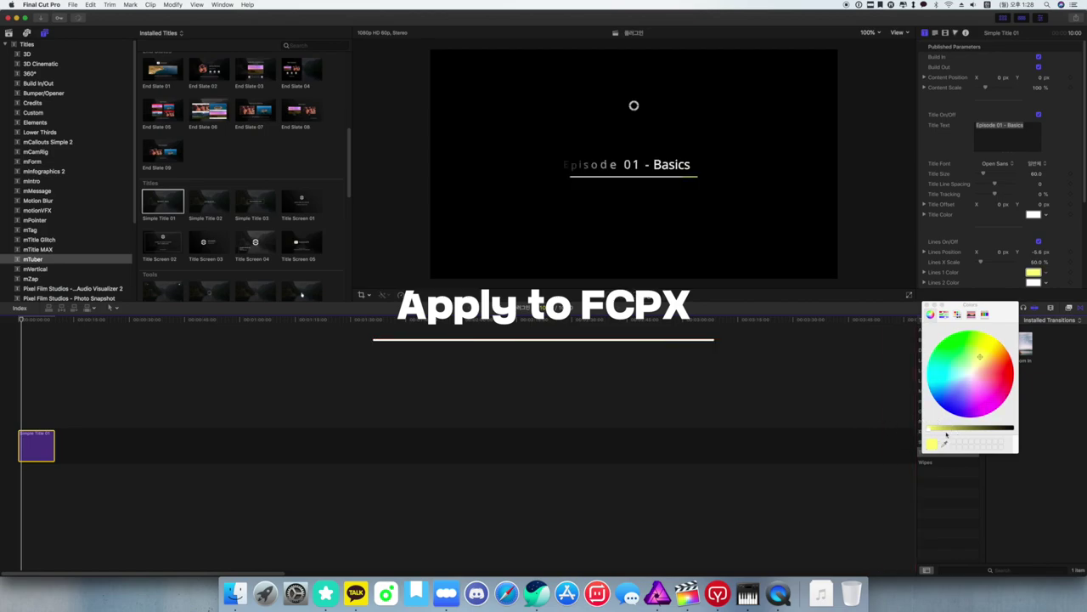
{"action": "left_click", "coordinate": [1035, 280]}
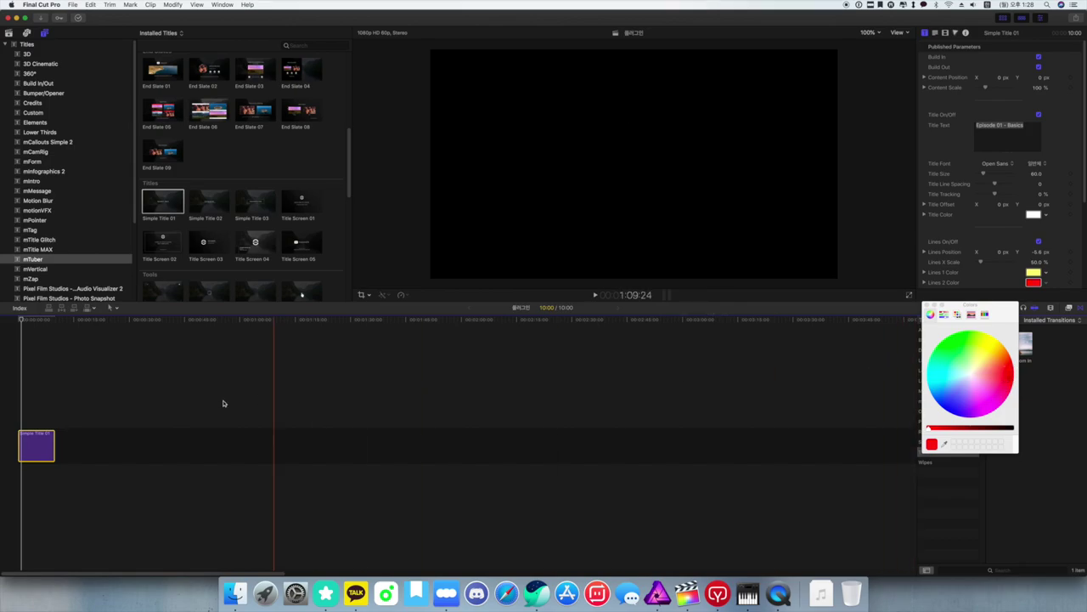
{"action": "left_click", "coordinate": [929, 308]}
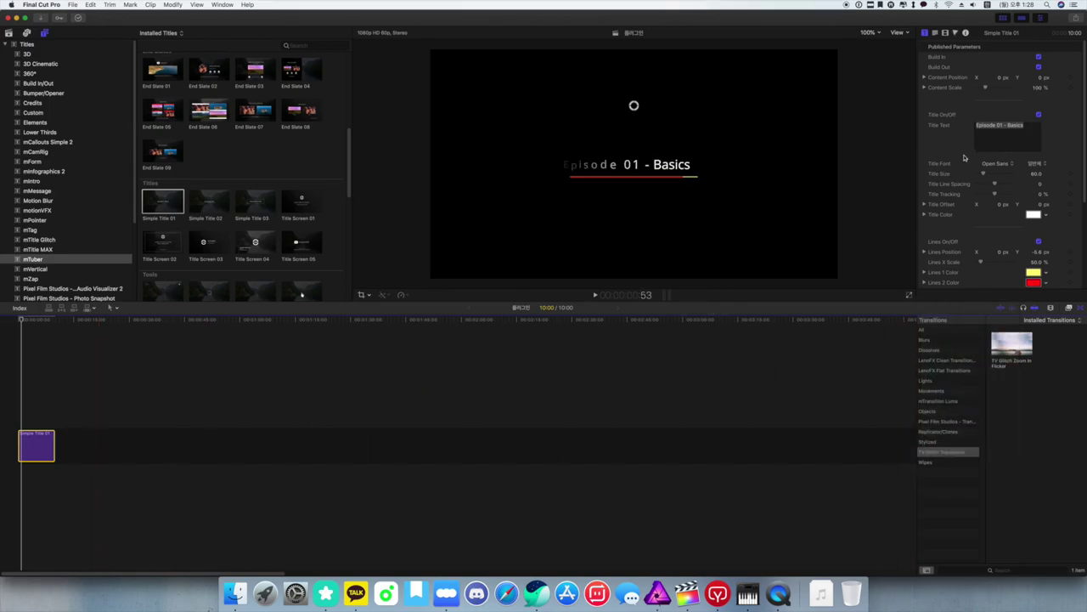
- Look through Simple Title 01's title, line, drop zone and background parameters, and the mTuber Tools titles
{"action": "scroll", "coordinate": [997, 187], "scroll_direction": "down", "scroll_amount": 5}
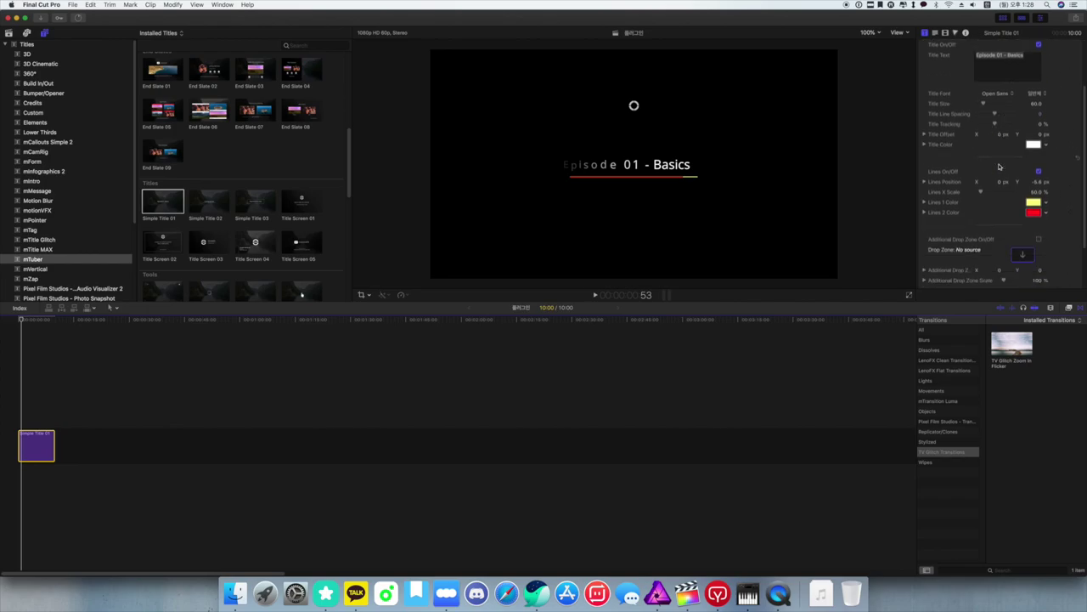
{"action": "scroll", "coordinate": [999, 166], "scroll_direction": "up", "scroll_amount": 2}
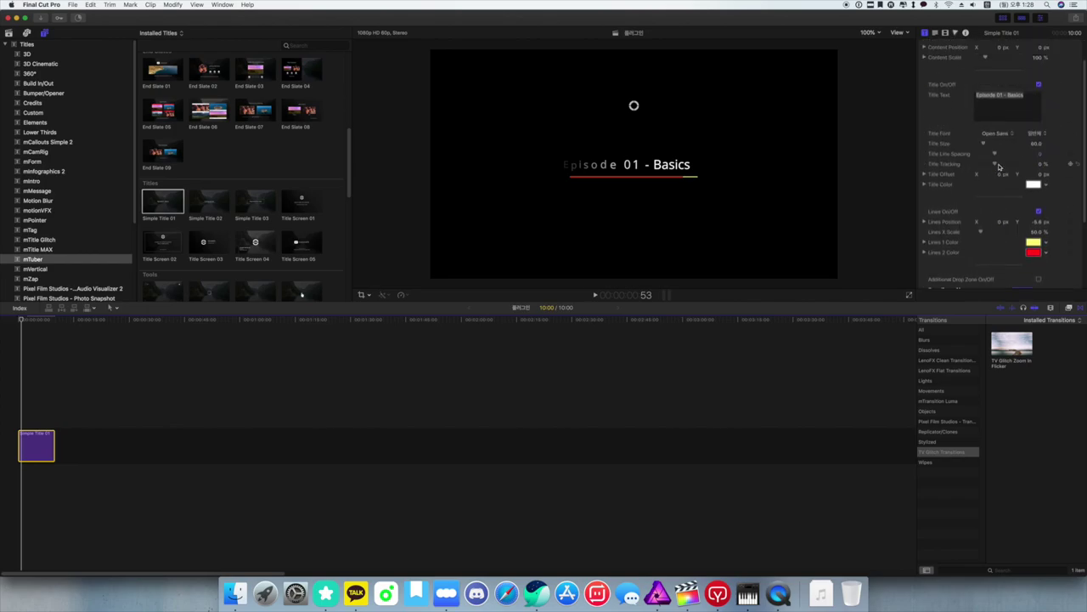
{"action": "scroll", "coordinate": [1002, 167], "scroll_direction": "down", "scroll_amount": 2}
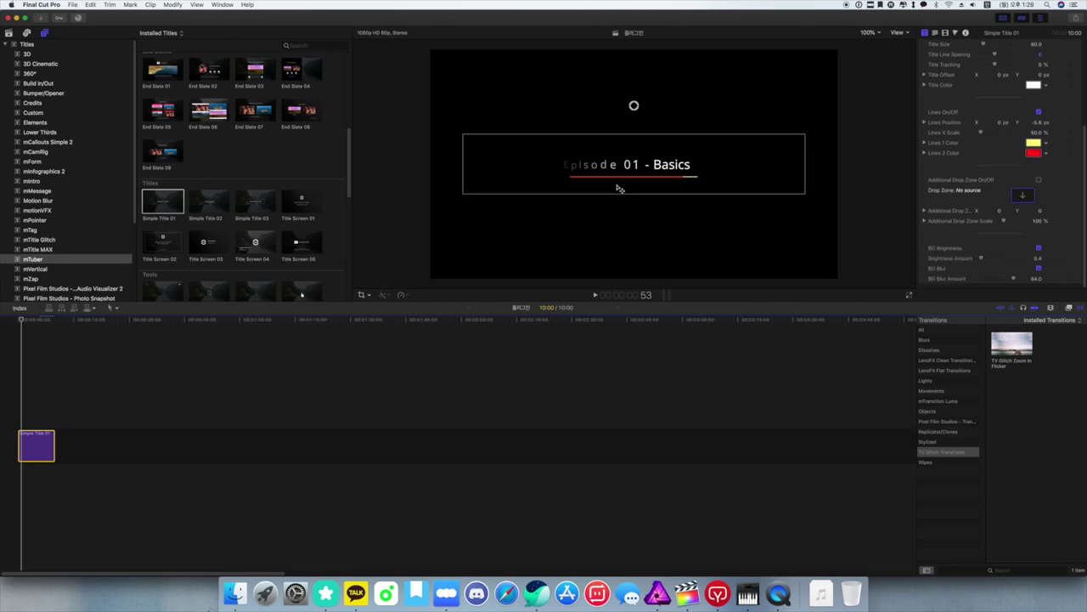
{"action": "left_click_drag", "start_coordinate": [349, 167], "coordinate": [347, 192]}
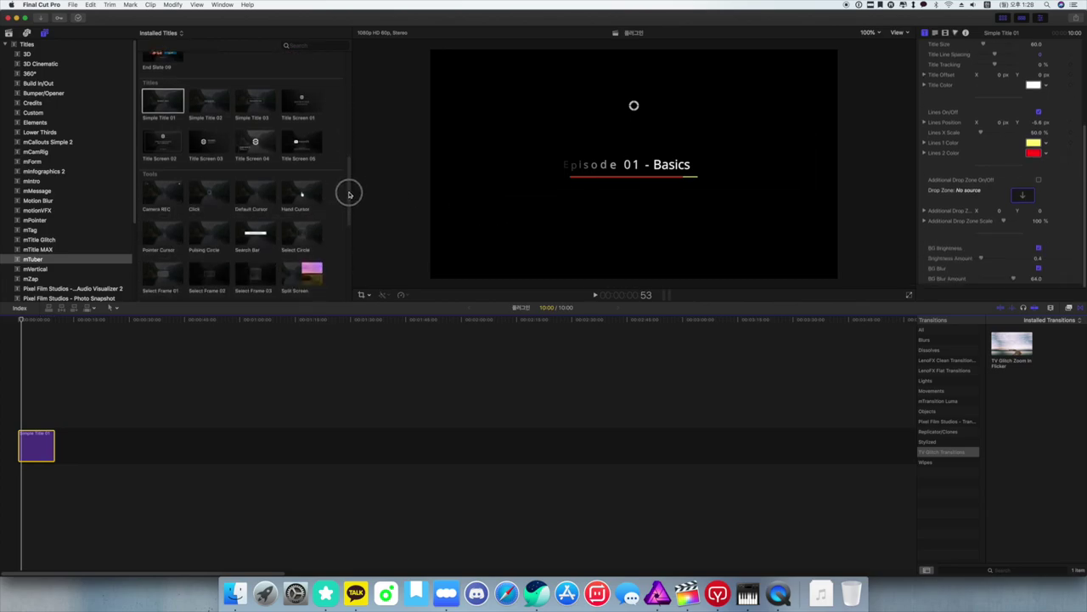
- Delete Simple Title 01 from the timeline and clear the gap clip left in its place
{"action": "left_click_drag", "start_coordinate": [114, 396], "coordinate": [4, 486]}
{"action": "key", "text": "shift+Delete"}
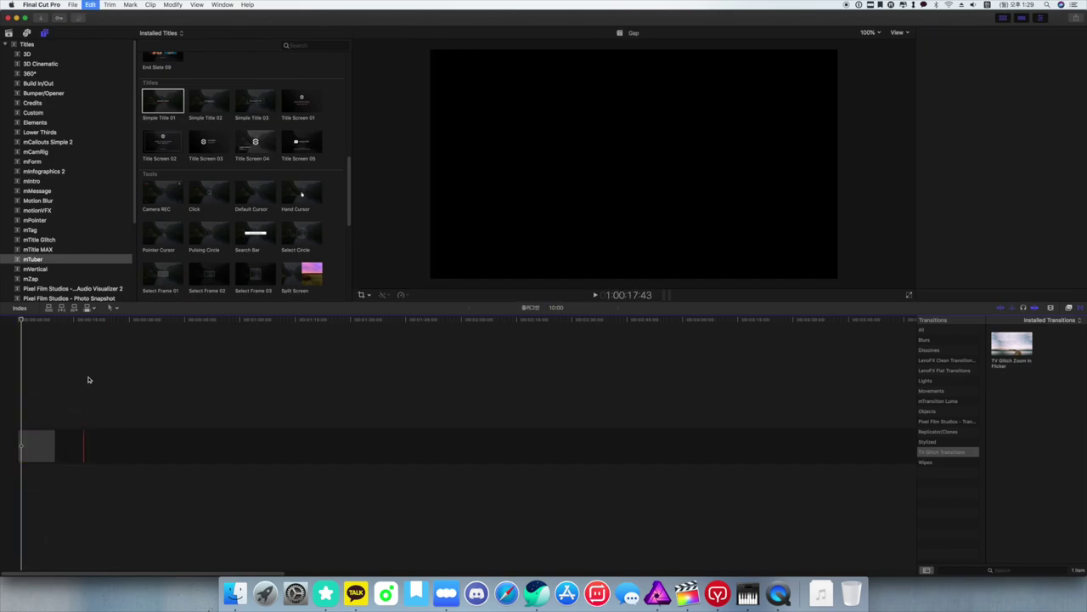
{"action": "left_click", "coordinate": [50, 438]}
{"action": "key", "text": "Delete"}
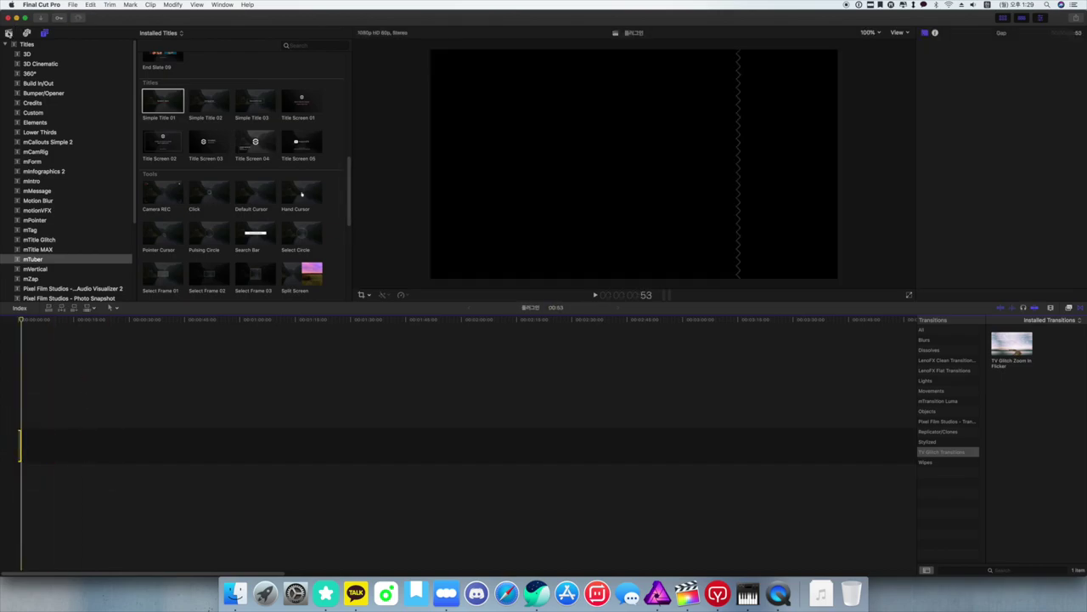
- Place the library clip C0001T01 in the primary storyline from the timeline start and delete the leftover gap beneath it
{"action": "left_click", "coordinate": [8, 32]}
{"action": "left_click_drag", "start_coordinate": [180, 187], "coordinate": [15, 421]}
{"action": "left_click", "coordinate": [21, 442]}
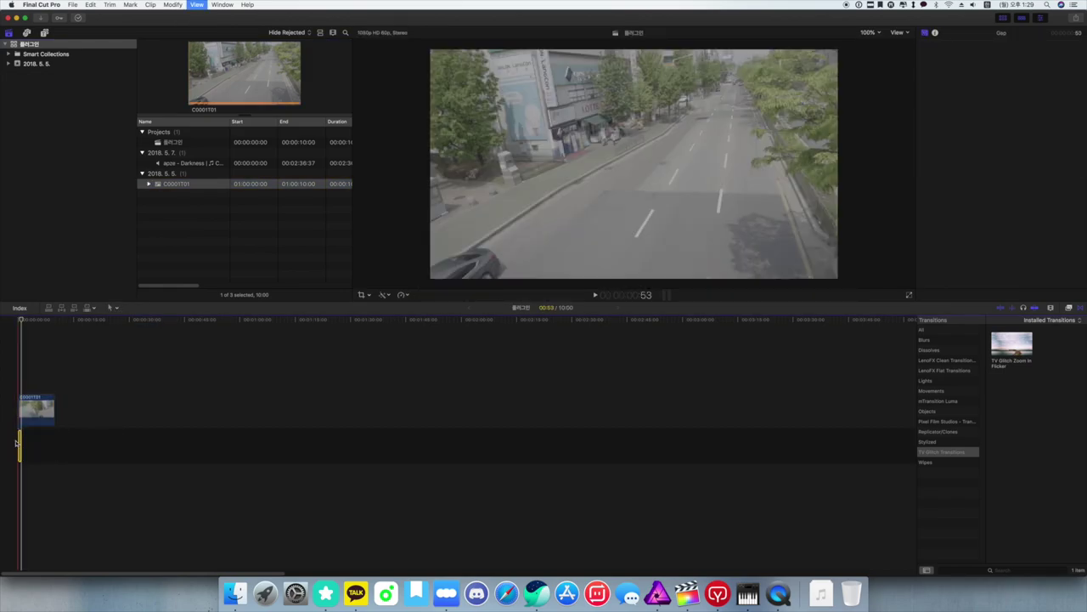
{"action": "key", "text": "shift+z"}
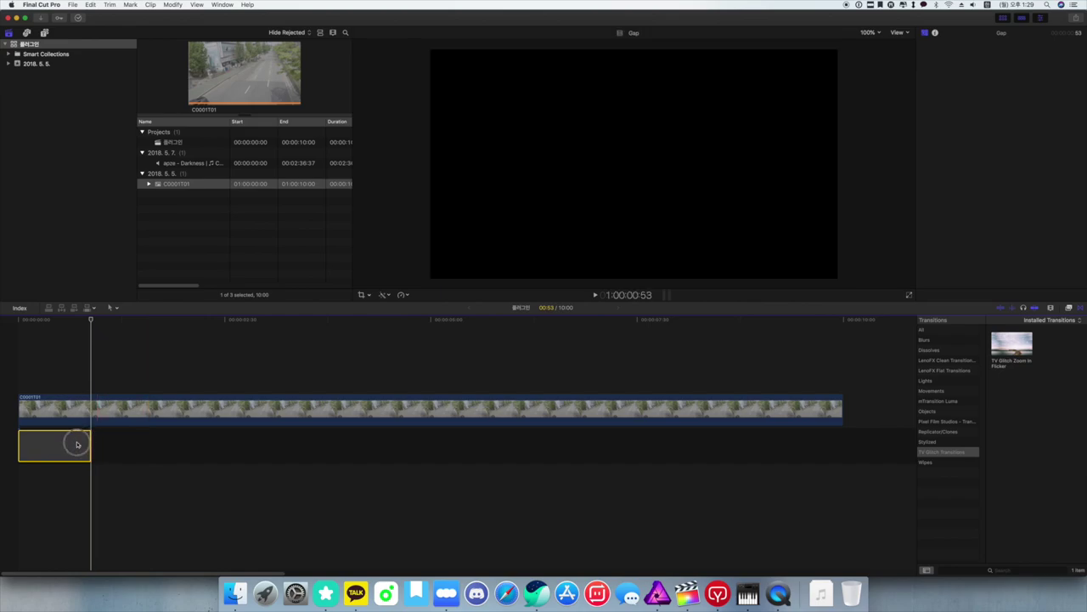
{"action": "key", "text": "Delete"}
{"action": "left_click_drag", "start_coordinate": [158, 185], "coordinate": [22, 446]}
- Connect the Zoom Fragment title above the start of C0001T01 and scrub the opening seconds to preview its zoom frame
{"action": "left_click", "coordinate": [45, 32]}
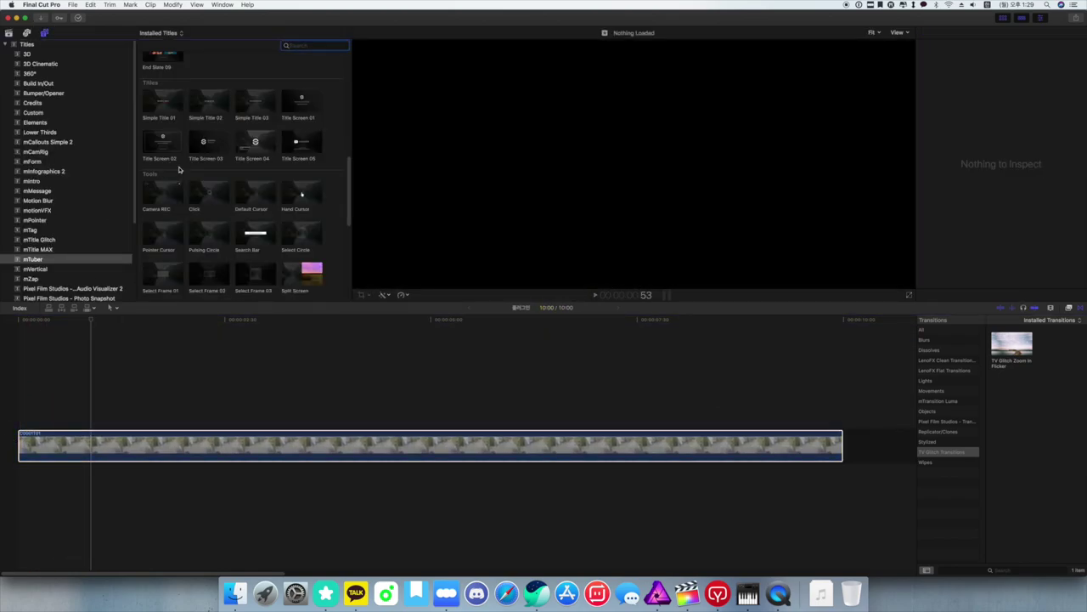
{"action": "scroll", "coordinate": [179, 170], "scroll_direction": "down", "scroll_amount": 1}
{"action": "left_click_drag", "start_coordinate": [157, 213], "coordinate": [21, 422]}
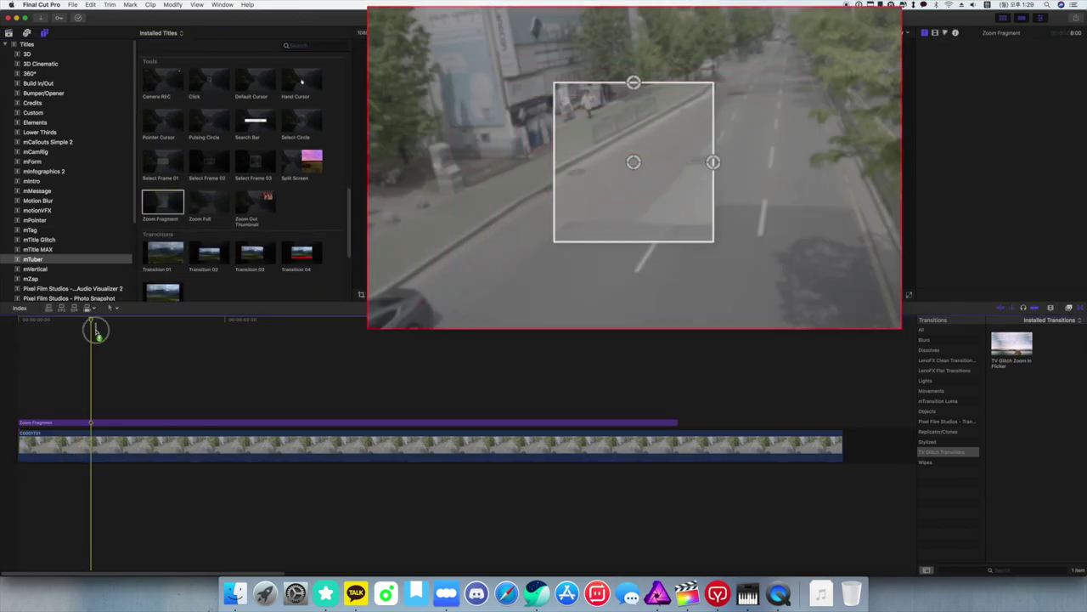
{"action": "left_click", "coordinate": [60, 324]}
{"action": "left_click_drag", "start_coordinate": [60, 324], "coordinate": [111, 323]}
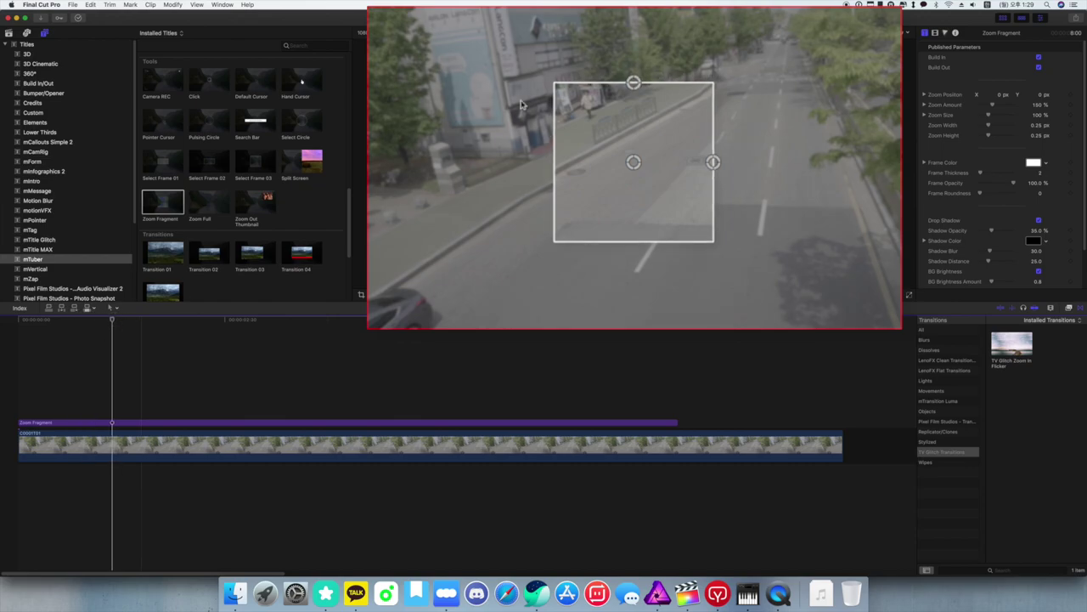
- Move the zoom frame over the roadside shop at X -0.08 px, Y 0.11 px and set Frame Roundness to 75
{"action": "left_click_drag", "start_coordinate": [635, 162], "coordinate": [605, 125]}
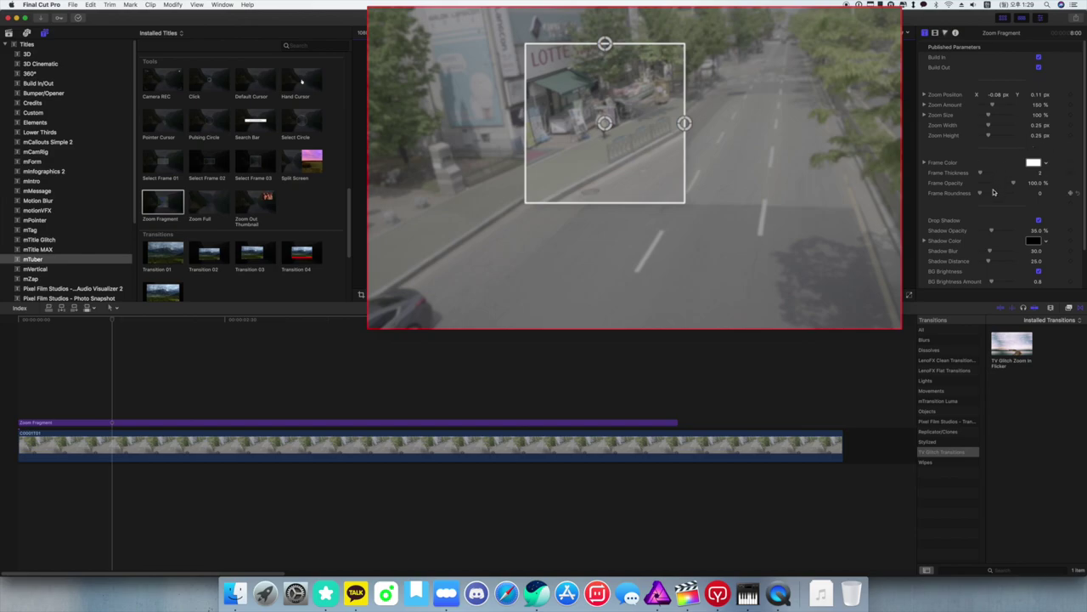
{"action": "left_click_drag", "start_coordinate": [982, 194], "coordinate": [1013, 194]}
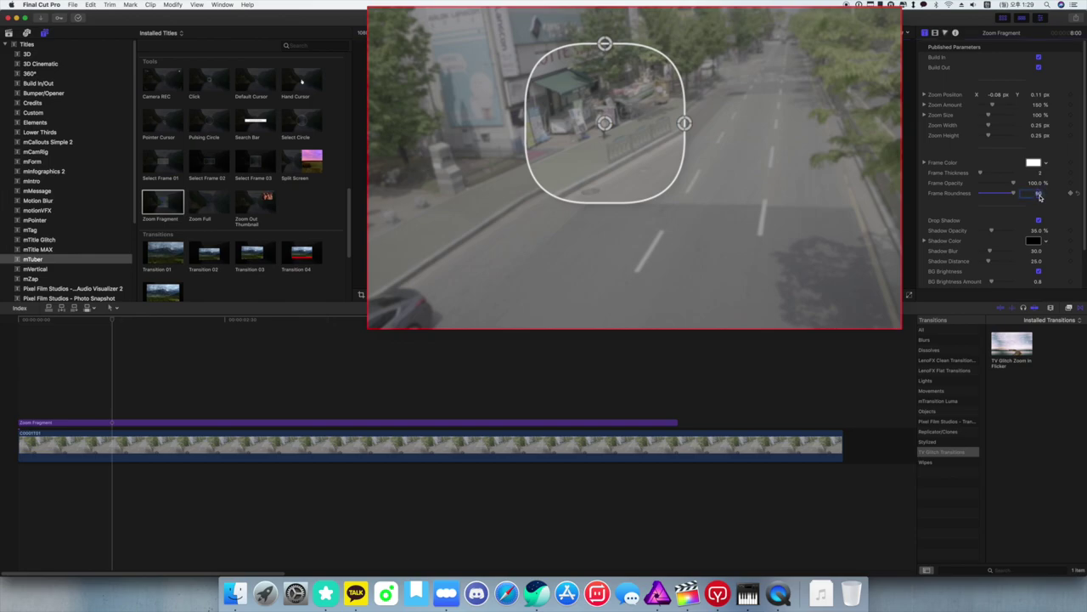
{"action": "type", "text": "57"}
{"action": "key", "text": "Return"}
{"action": "type", "text": "76"}
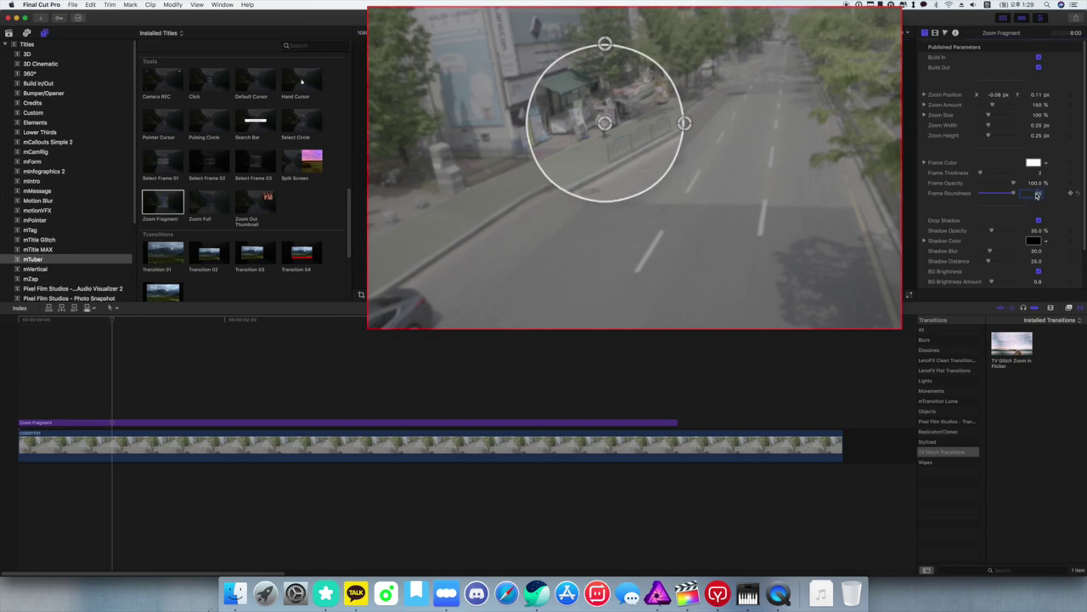
- Set the Zoom Fragment's Frame Color to yellow
{"action": "left_click", "coordinate": [1033, 162]}
{"action": "left_click", "coordinate": [994, 337]}
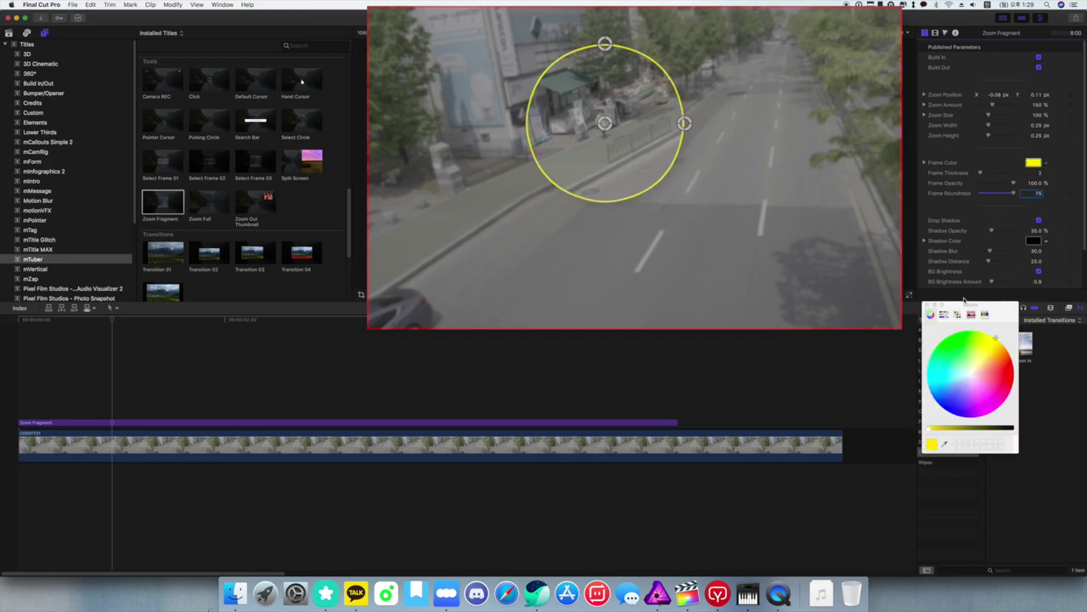
{"action": "key", "text": "Escape"}
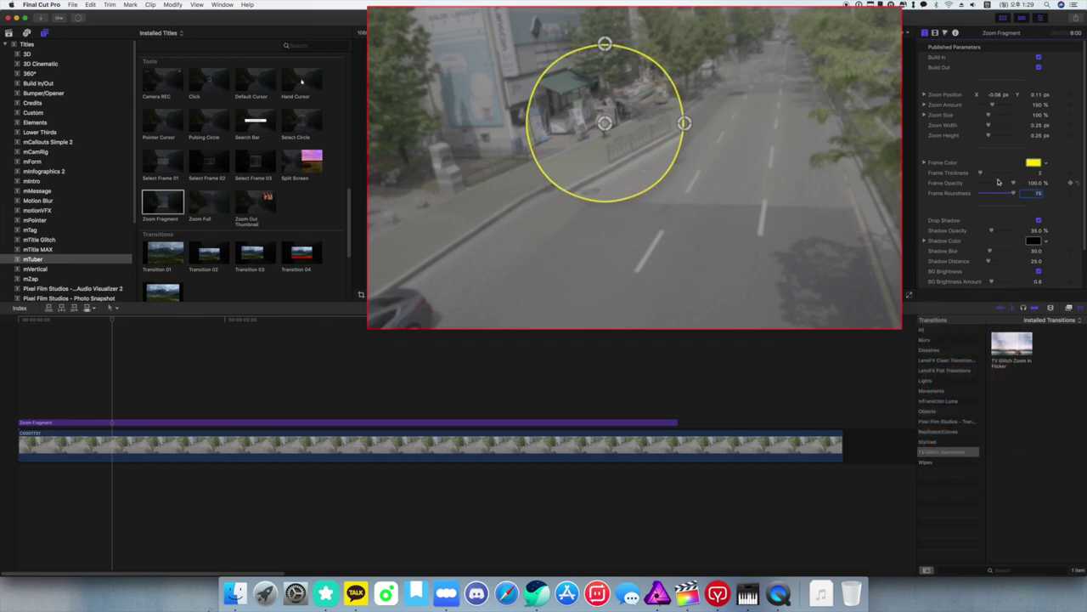
- Set the Zoom Fragment's Frame Opacity to 0% and Frame Thickness to 1, and disable Drop Shadow, BG Brightness and BG Saturation
{"action": "left_click_drag", "start_coordinate": [1012, 183], "coordinate": [899, 204]}
{"action": "left_click_drag", "start_coordinate": [979, 172], "coordinate": [976, 172]}
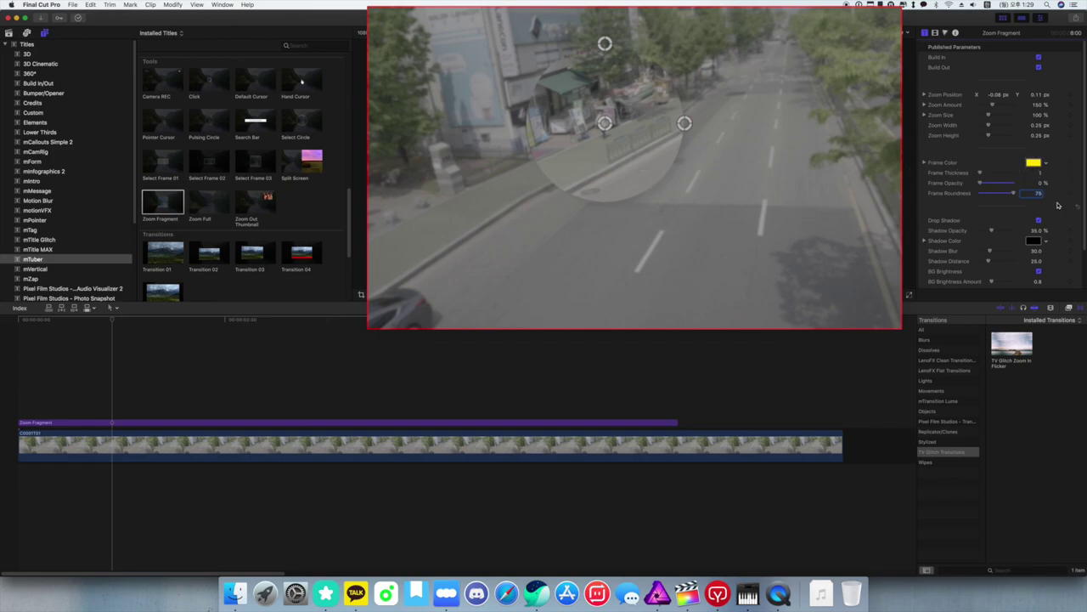
{"action": "scroll", "coordinate": [1058, 204], "scroll_direction": "down", "scroll_amount": 1}
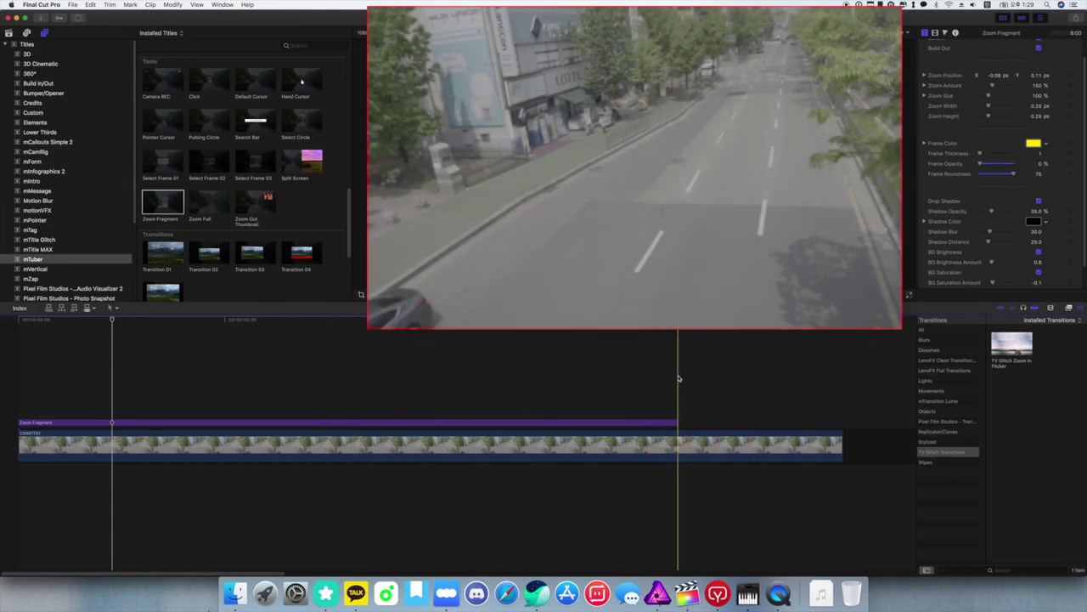
{"action": "left_click", "coordinate": [1038, 201]}
{"action": "left_click", "coordinate": [1039, 252]}
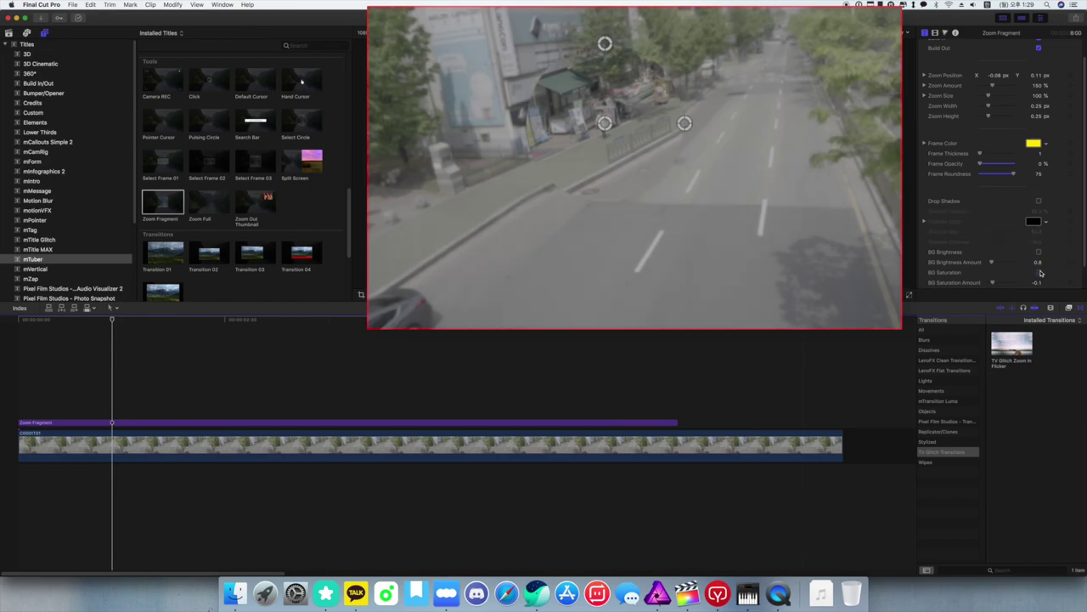
- Re-enable the Zoom Fragment's Drop Shadow and set its Shadow Color to bright green
{"action": "left_click", "coordinate": [1038, 202]}
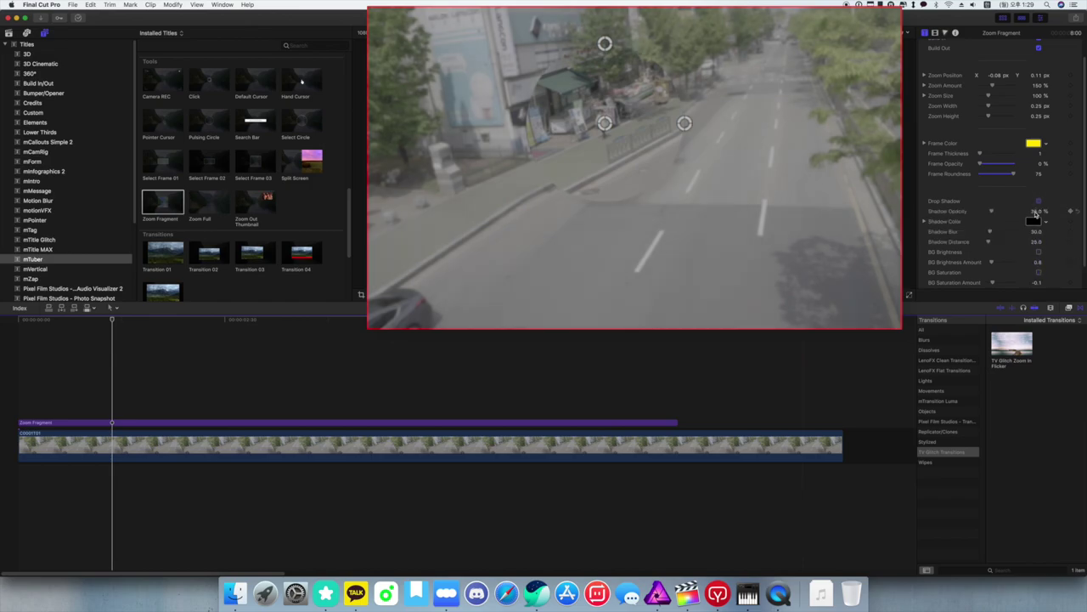
{"action": "left_click", "coordinate": [1035, 222]}
{"action": "left_click_drag", "start_coordinate": [971, 368], "coordinate": [976, 344]}
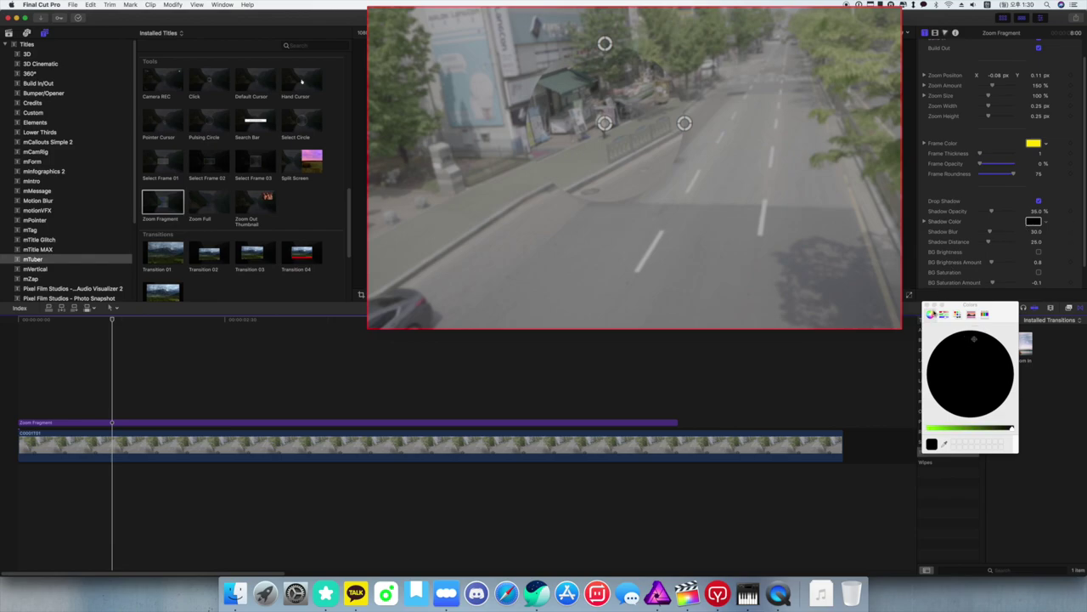
{"action": "left_click_drag", "start_coordinate": [941, 428], "coordinate": [1011, 427]}
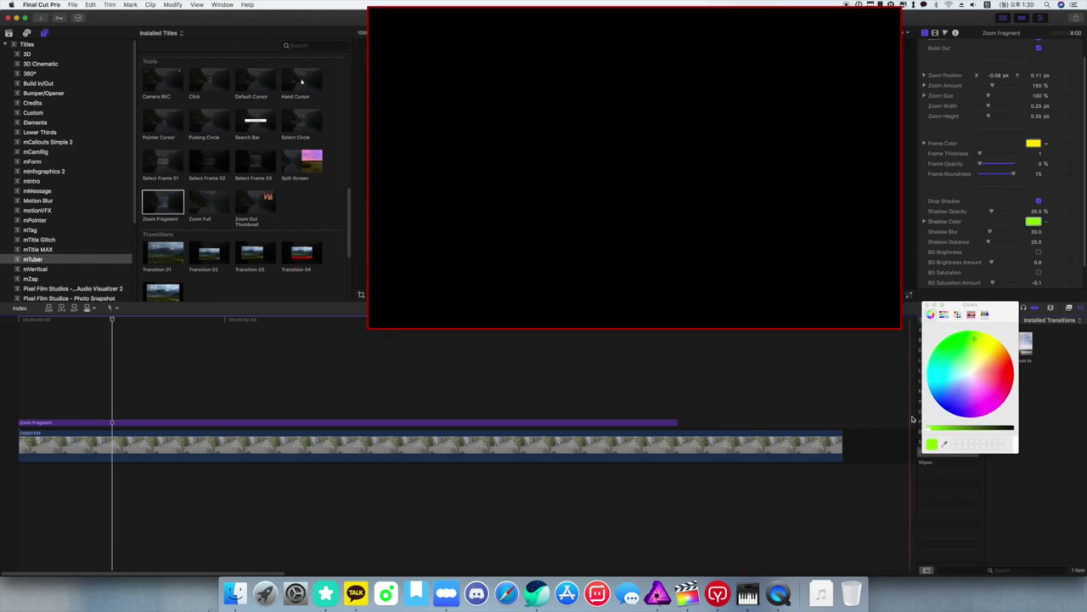
{"action": "left_click", "coordinate": [929, 308]}
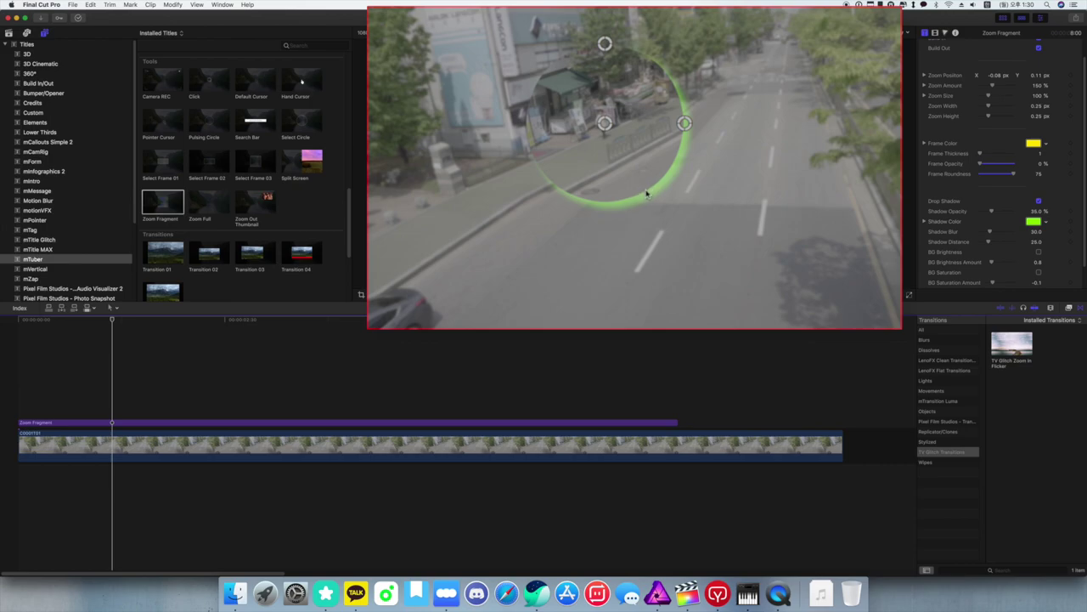
- Disable the Drop Shadow and play the Zoom Fragment from the timeline start
{"action": "left_click", "coordinate": [1039, 202]}
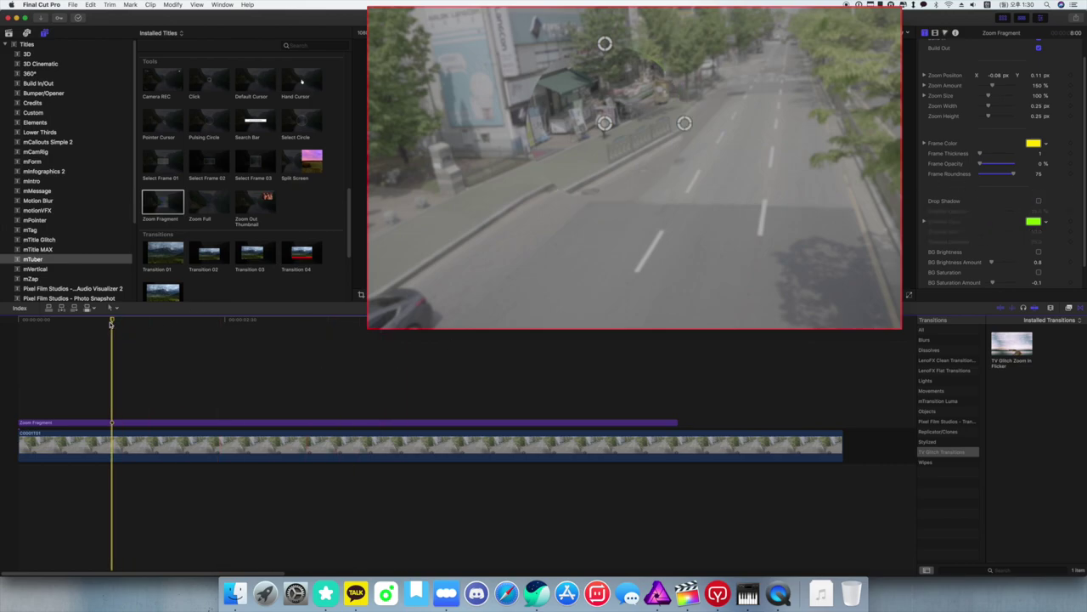
{"action": "key", "text": "Home"}
{"action": "key", "text": "space"}
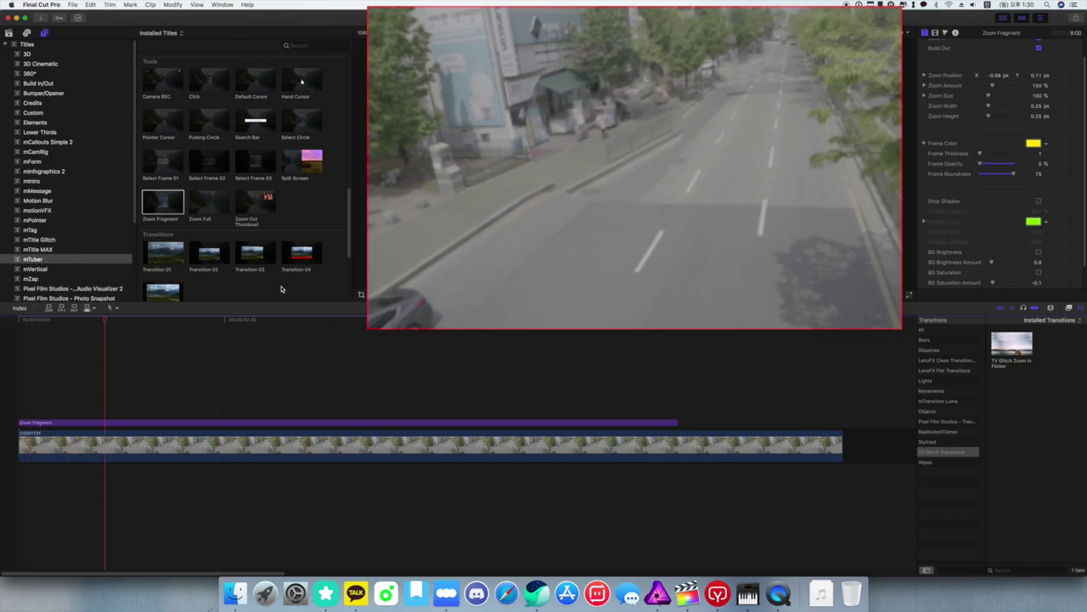
- Connect the Select Frame 01 title above clip C0001T01 and delete the Zoom Fragment title
{"action": "left_click", "coordinate": [192, 211]}
{"action": "left_click", "coordinate": [163, 204]}
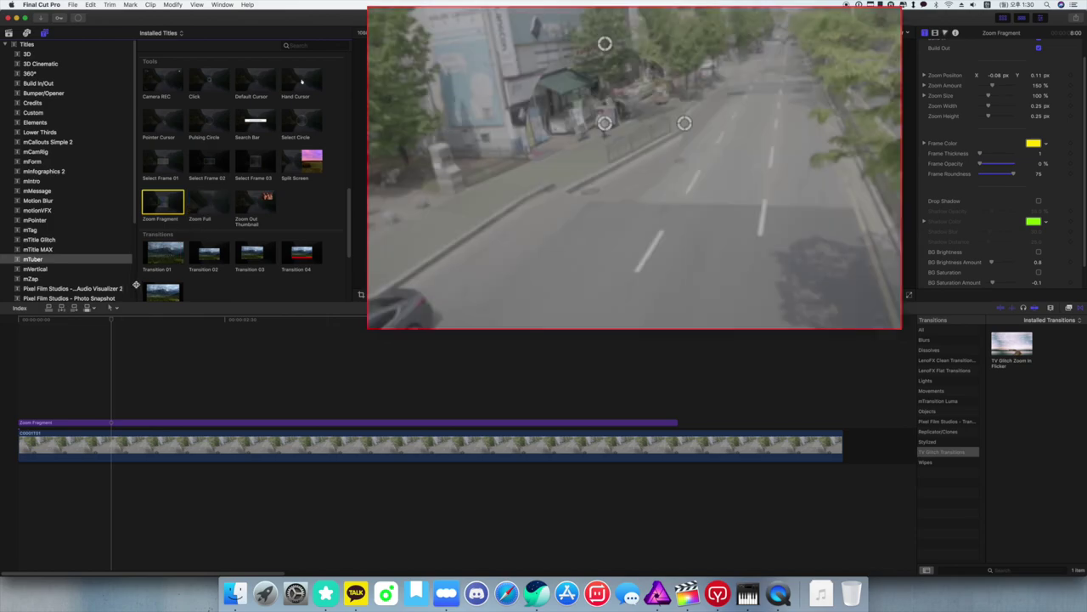
{"action": "key", "text": "Up"}
{"action": "left_click_drag", "start_coordinate": [178, 311], "coordinate": [136, 421]}
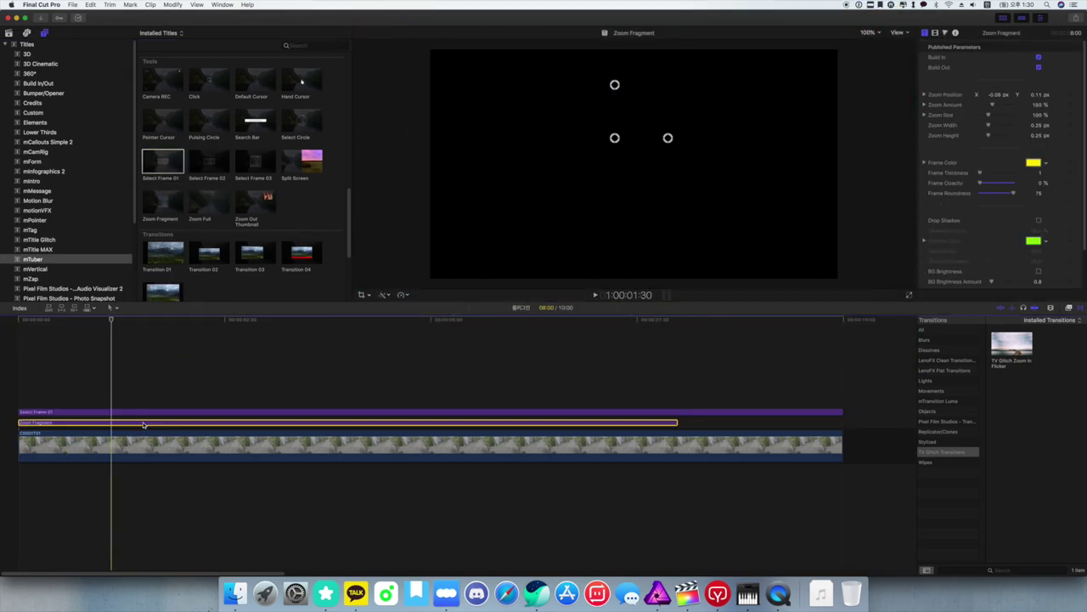
{"action": "key", "text": "Delete"}
- Move the selection frame over the roadside shops at X -0.17 px, Y 0.1 px and resize it to 0.53 px wide, 0.43 px high
{"action": "left_click_drag", "start_coordinate": [633, 165], "coordinate": [595, 141]}
{"action": "left_click_drag", "start_coordinate": [663, 140], "coordinate": [684, 140]}
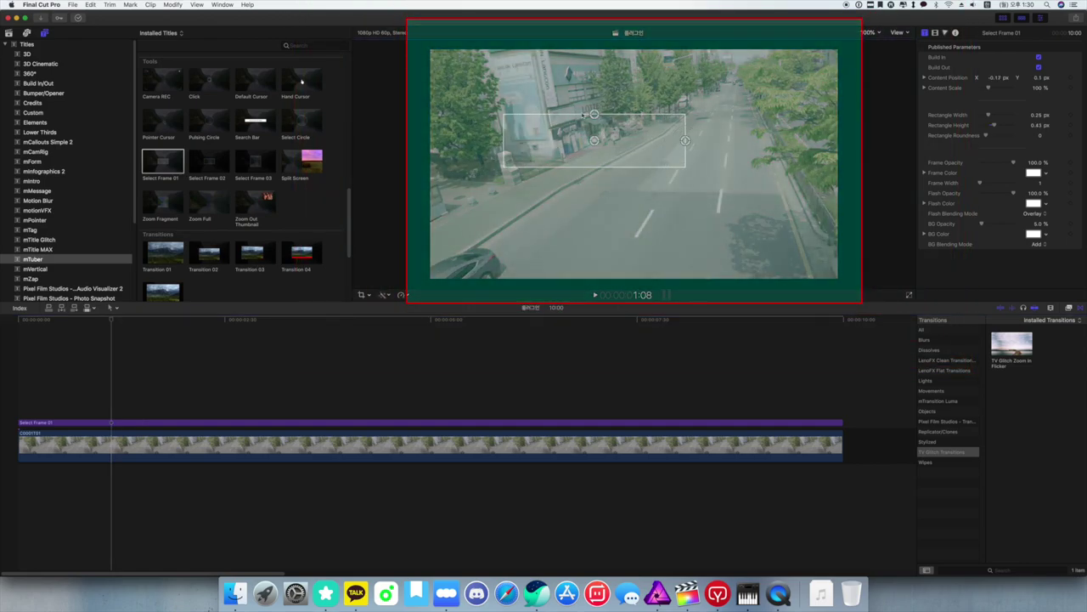
{"action": "left_click_drag", "start_coordinate": [600, 117], "coordinate": [595, 83]}
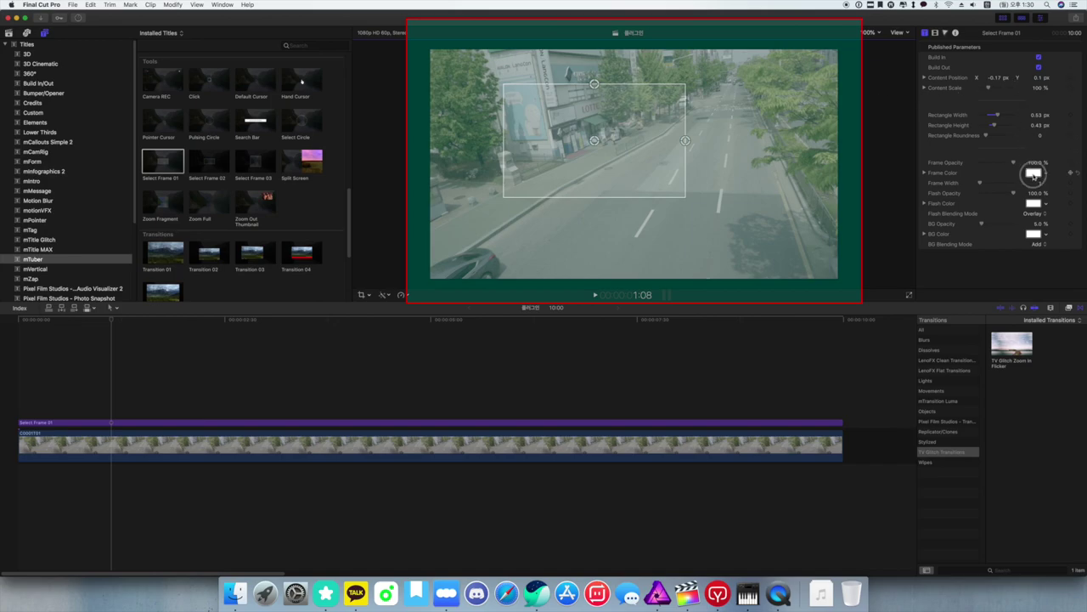
- Set Select Frame 01's Frame Color to orange and its Flash Color to yellow
{"action": "left_click", "coordinate": [1034, 174]}
{"action": "left_click_drag", "start_coordinate": [971, 373], "coordinate": [1020, 341]}
{"action": "left_click", "coordinate": [487, 230]}
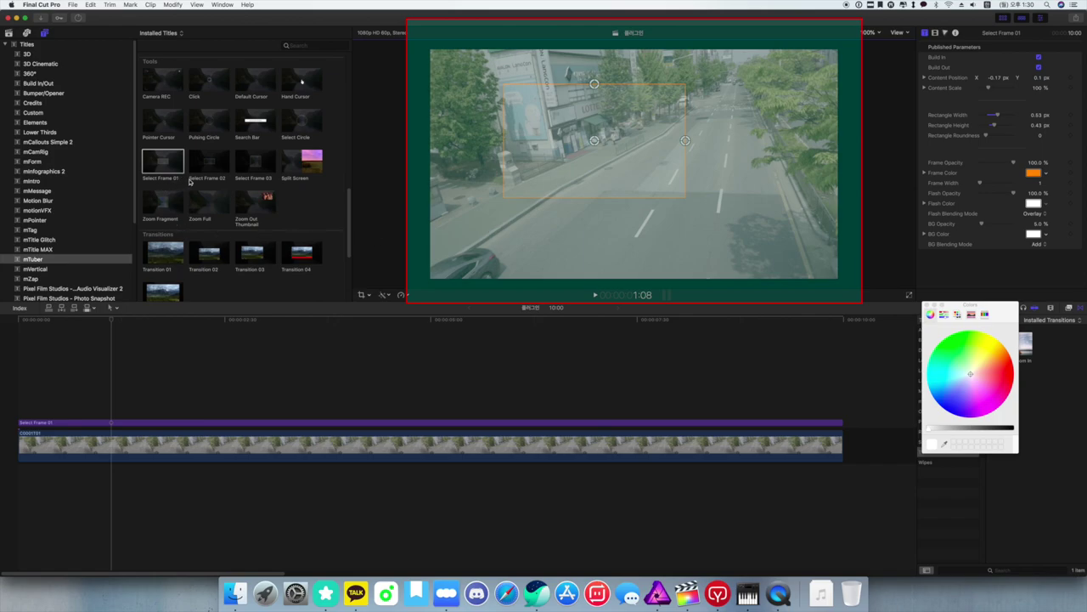
{"action": "left_click", "coordinate": [985, 349]}
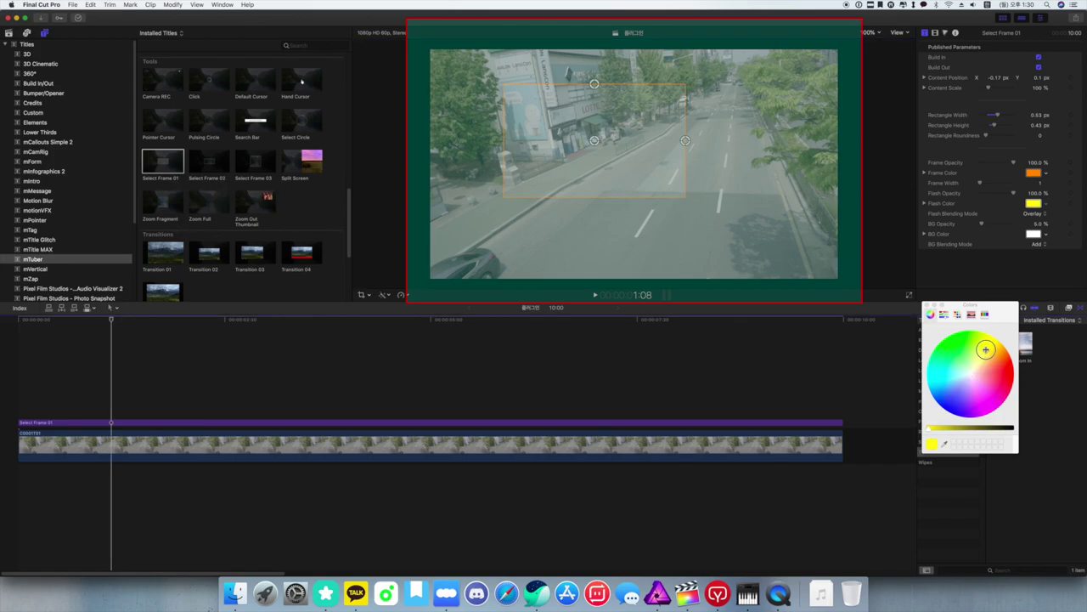
- Set Select Frame 01's BG Color to red
{"action": "left_click", "coordinate": [1035, 233]}
{"action": "left_click", "coordinate": [1008, 368]}
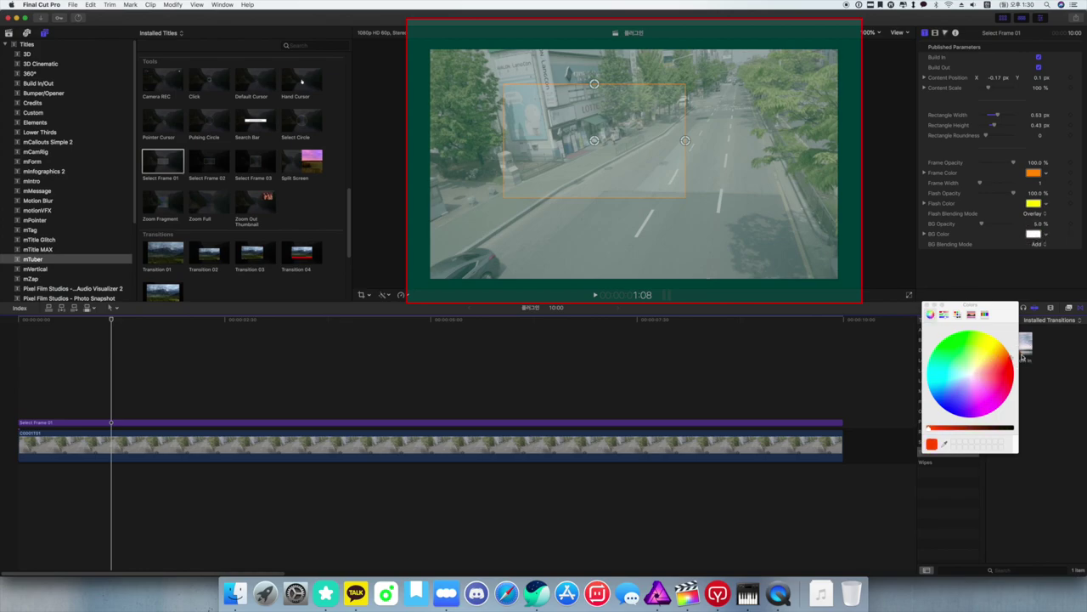
{"action": "left_click", "coordinate": [927, 306]}
{"action": "left_click", "coordinate": [1035, 233]}
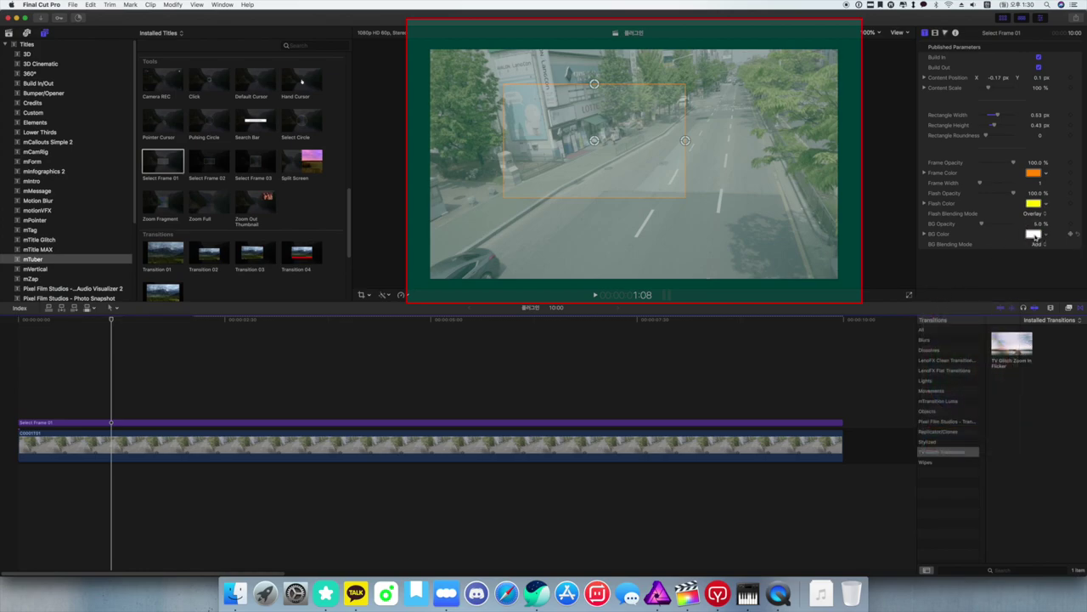
{"action": "left_click_drag", "start_coordinate": [991, 359], "coordinate": [1028, 370]}
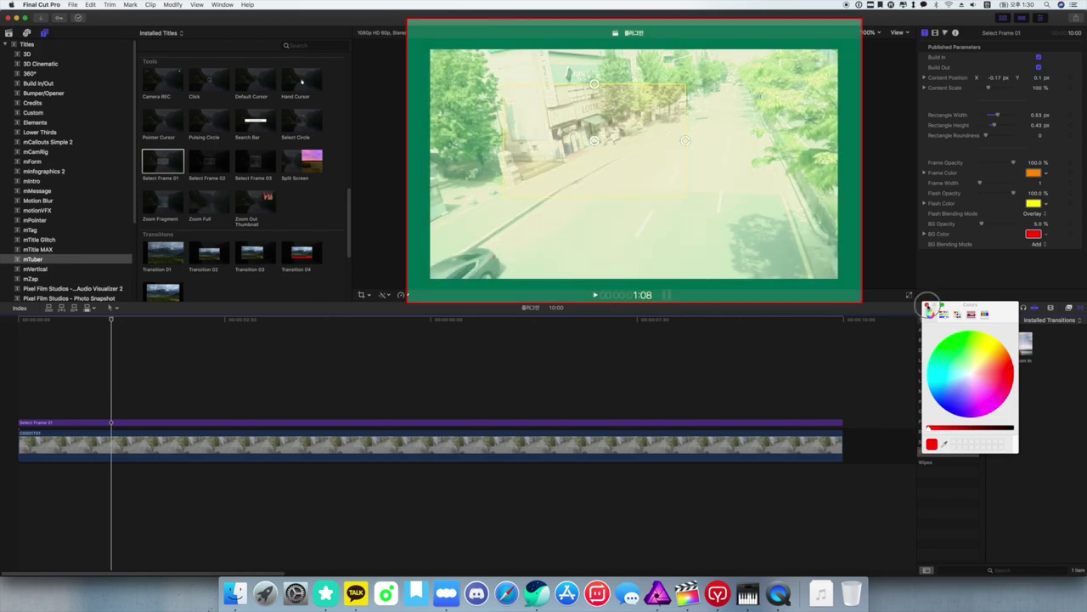
{"action": "left_click", "coordinate": [927, 306]}
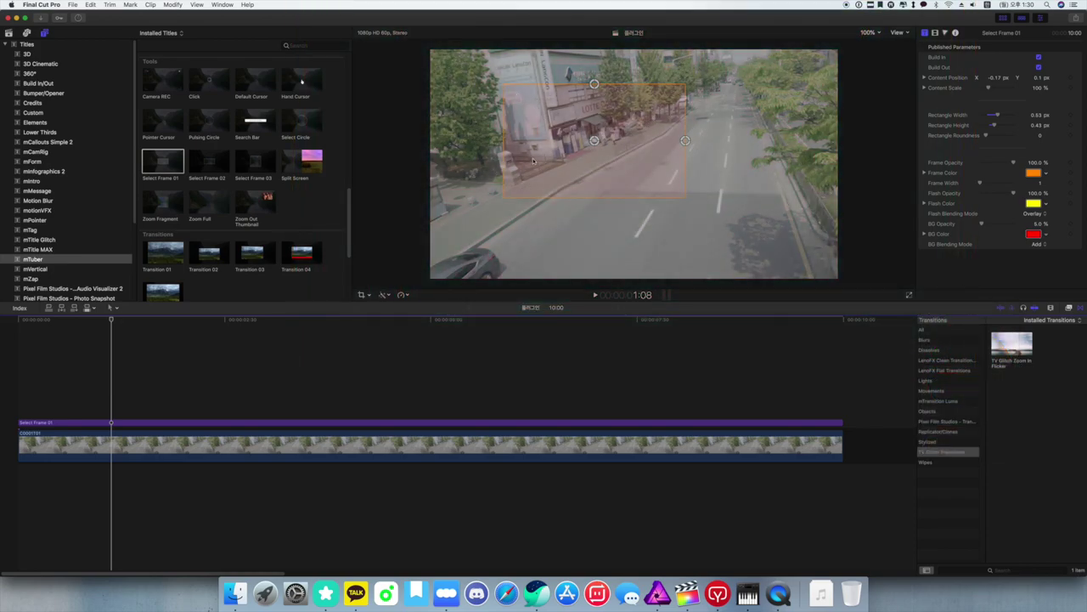
- Scrub the opening seconds of Select Frame 01 and play it from the timeline start
{"action": "left_click_drag", "start_coordinate": [110, 319], "coordinate": [326, 319]}
{"action": "left_click", "coordinate": [18, 319]}
{"action": "key", "text": "space"}
{"action": "key", "text": "space"}
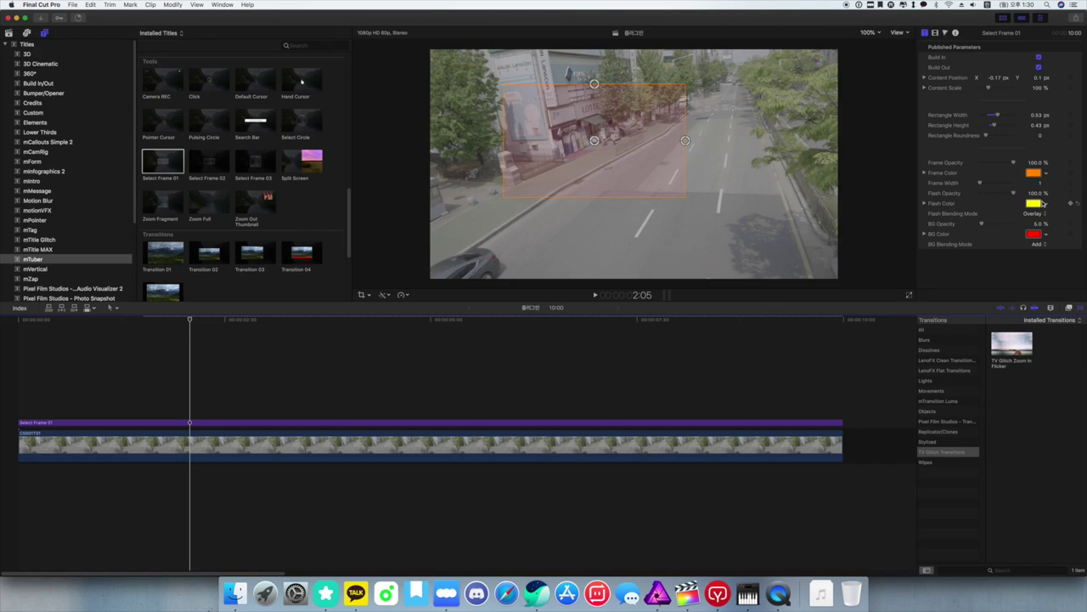
- Change Select Frame 01's Flash Blending Mode to Normal and replay the title from the start
{"action": "left_click", "coordinate": [1038, 213]}
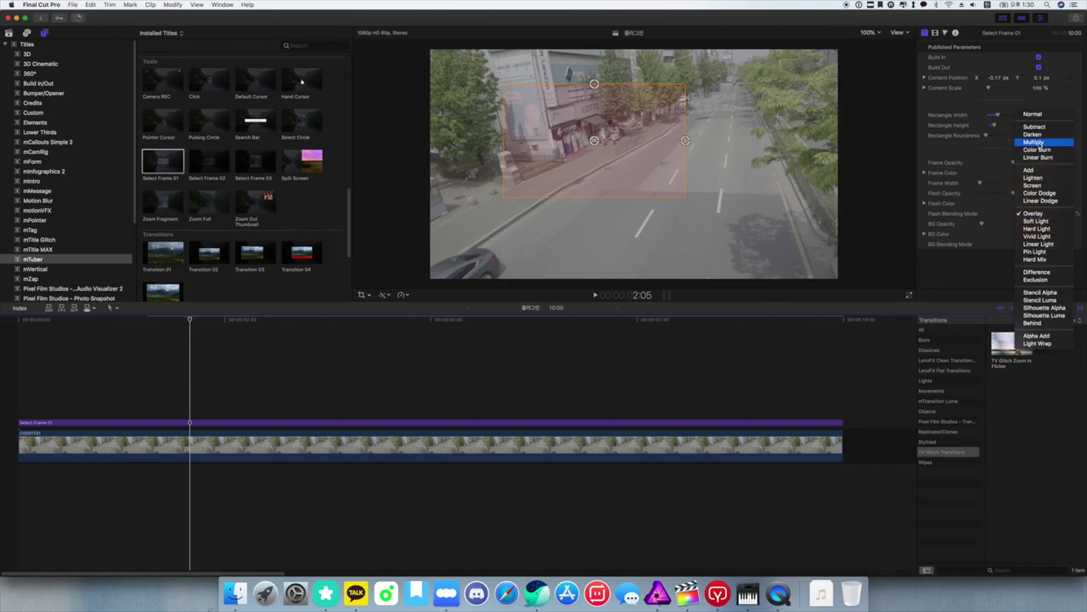
{"action": "left_click", "coordinate": [309, 386]}
{"action": "left_click", "coordinate": [19, 320]}
{"action": "key", "text": "space"}
{"action": "key", "text": "space"}
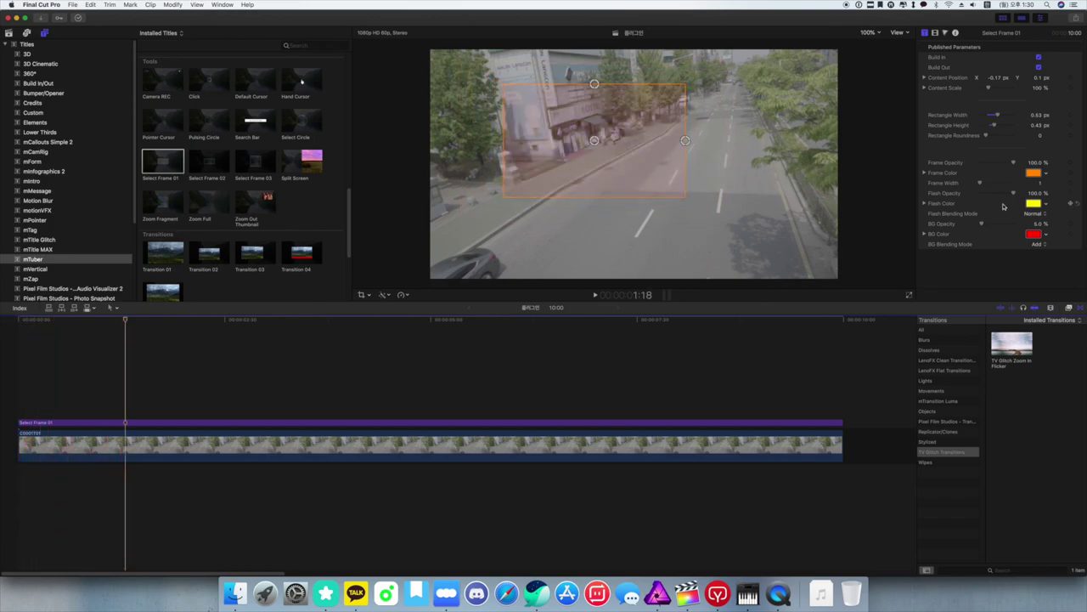
- Set Select Frame 01's Flash Opacity to 0% and replay the title from the start
{"action": "left_click_drag", "start_coordinate": [1013, 195], "coordinate": [980, 193]}
{"action": "left_click", "coordinate": [148, 327]}
{"action": "key", "text": "space"}
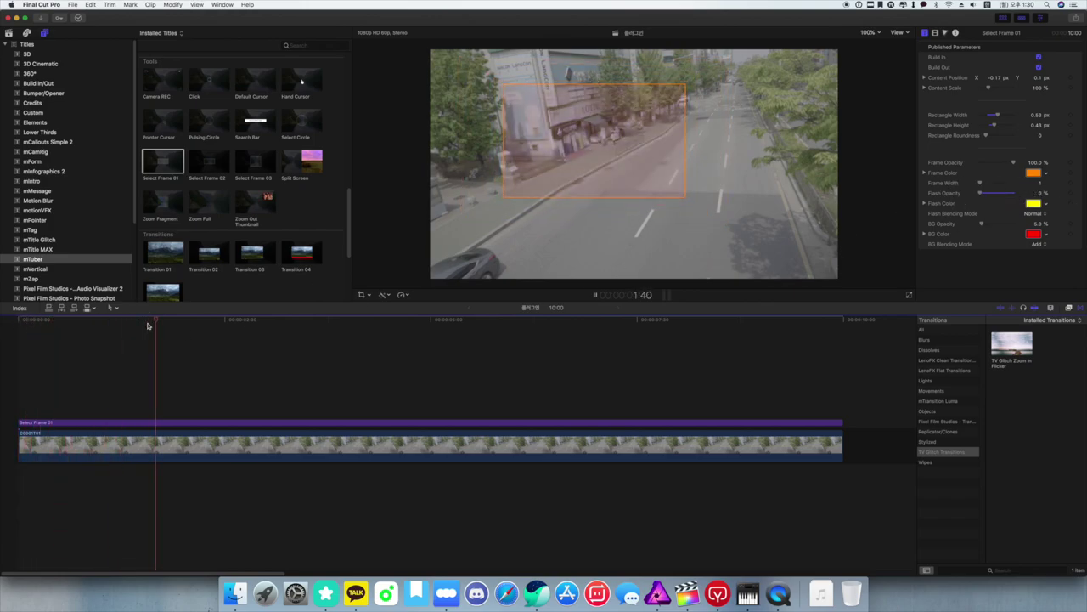
{"action": "left_click", "coordinate": [18, 319]}
{"action": "key", "text": "space"}
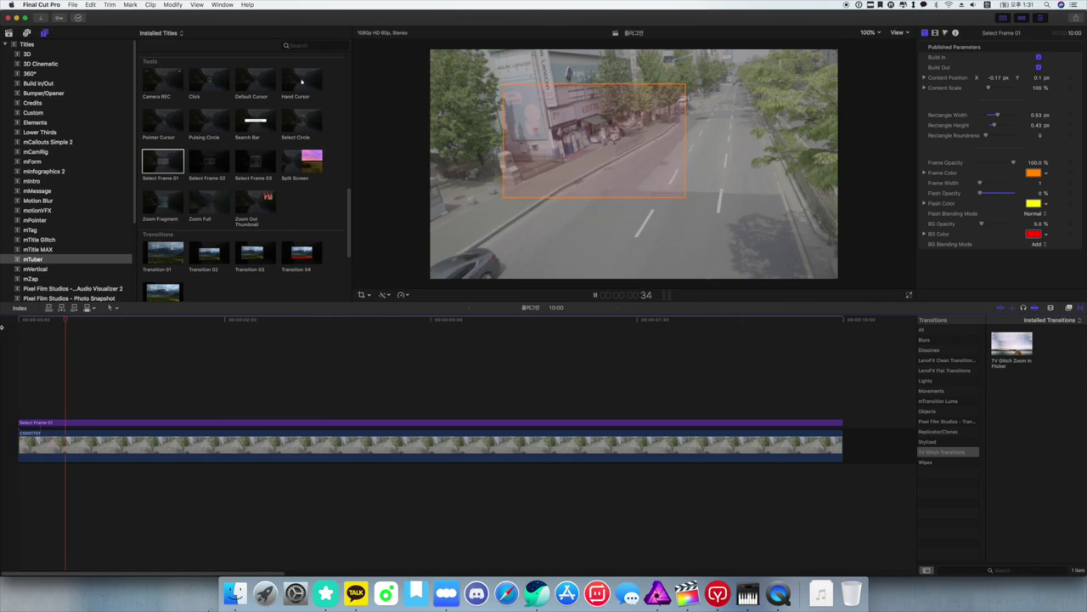
{"action": "key", "text": "space"}
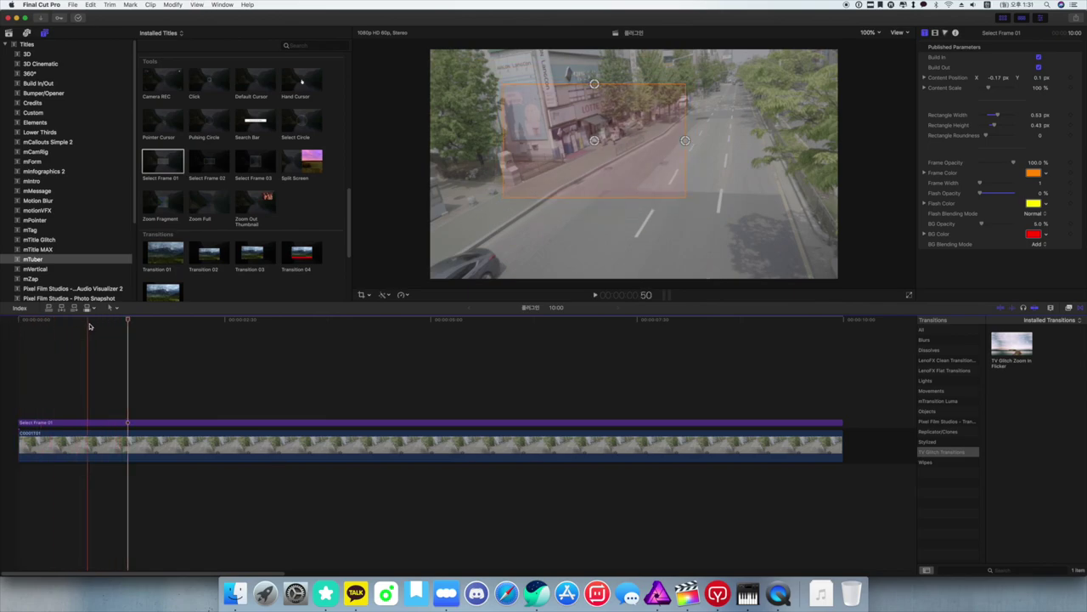
- Remove Select Frame 01 and connect the Transition 01 title above the start of C0001T01
{"action": "left_click_drag", "start_coordinate": [162, 161], "coordinate": [267, 415]}
{"action": "key", "text": "super+z"}
{"action": "left_click", "coordinate": [176, 255]}
{"action": "left_click", "coordinate": [4, 320]}
{"action": "key", "text": "q"}
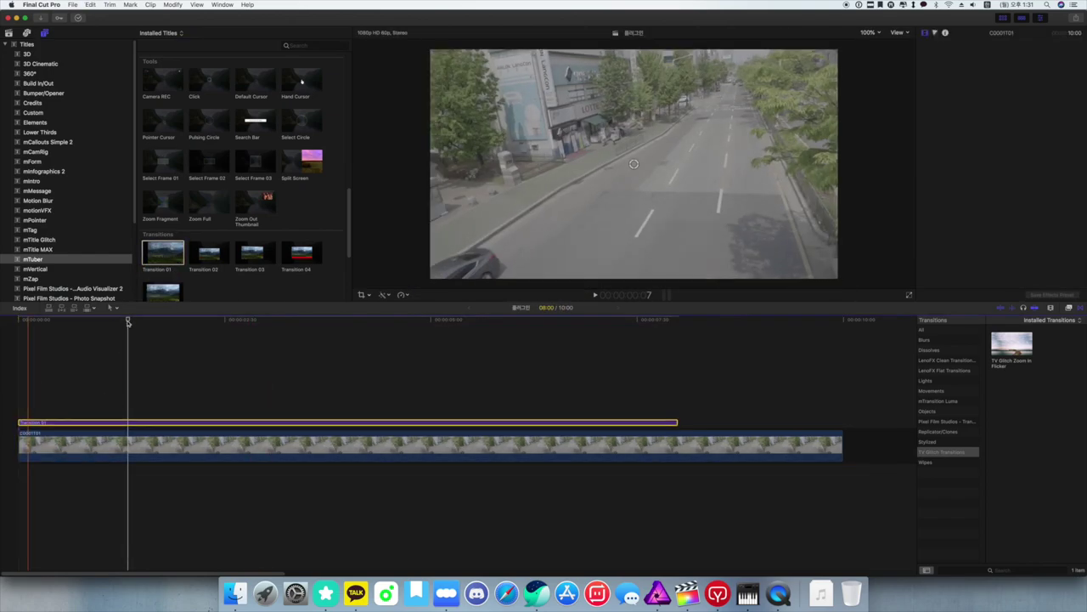
- Play back the Transition 01 title from the timeline start and examine its drop zone parameter
{"action": "key", "text": "space"}
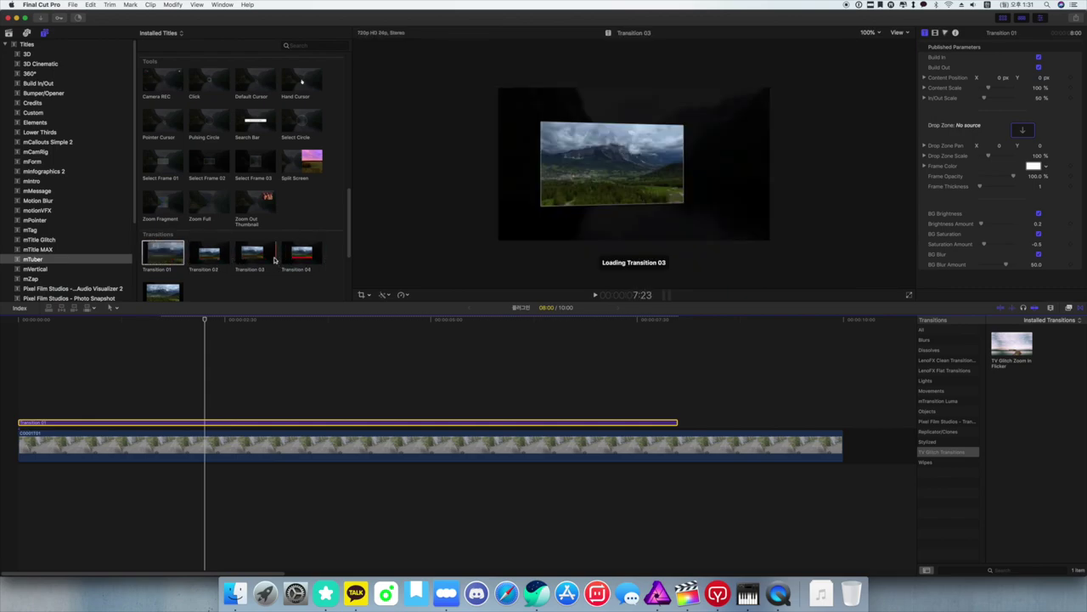
{"action": "key", "text": "Home"}
{"action": "key", "text": "space"}
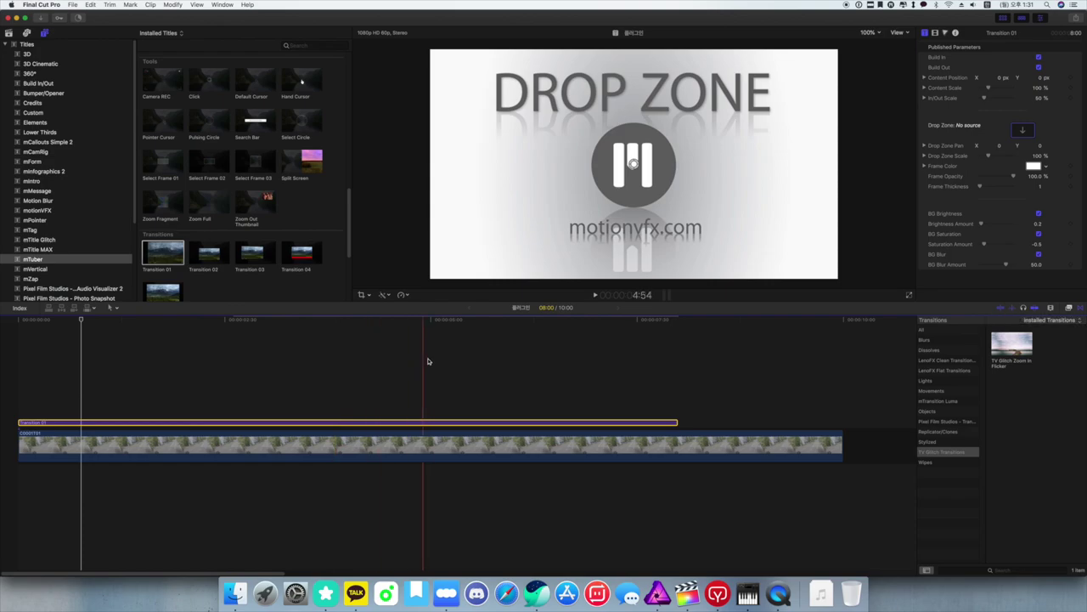
{"action": "left_click", "coordinate": [1025, 132]}
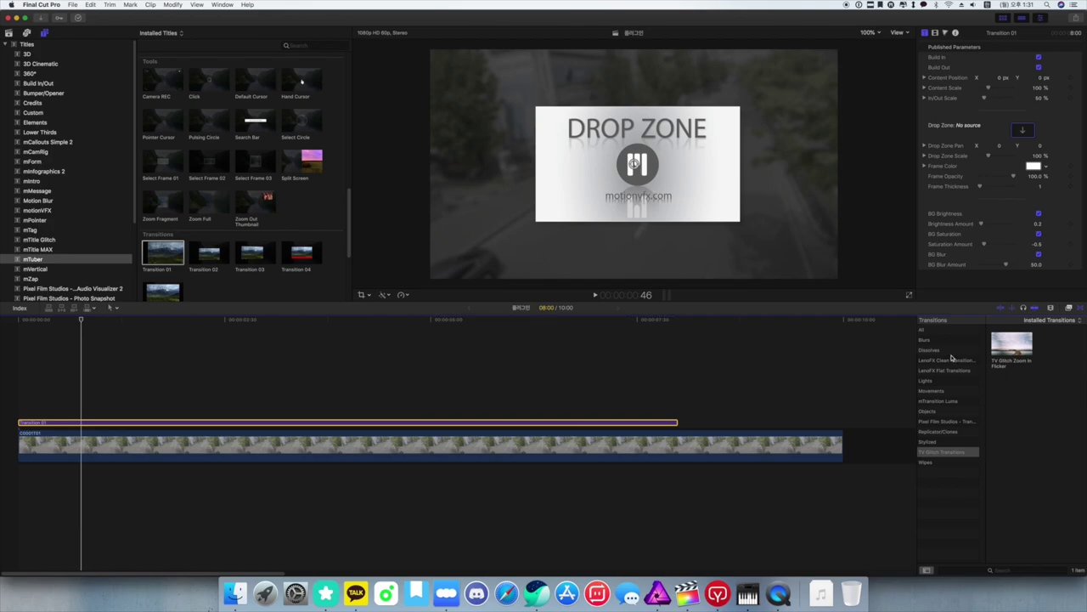
{"action": "key", "text": "space"}
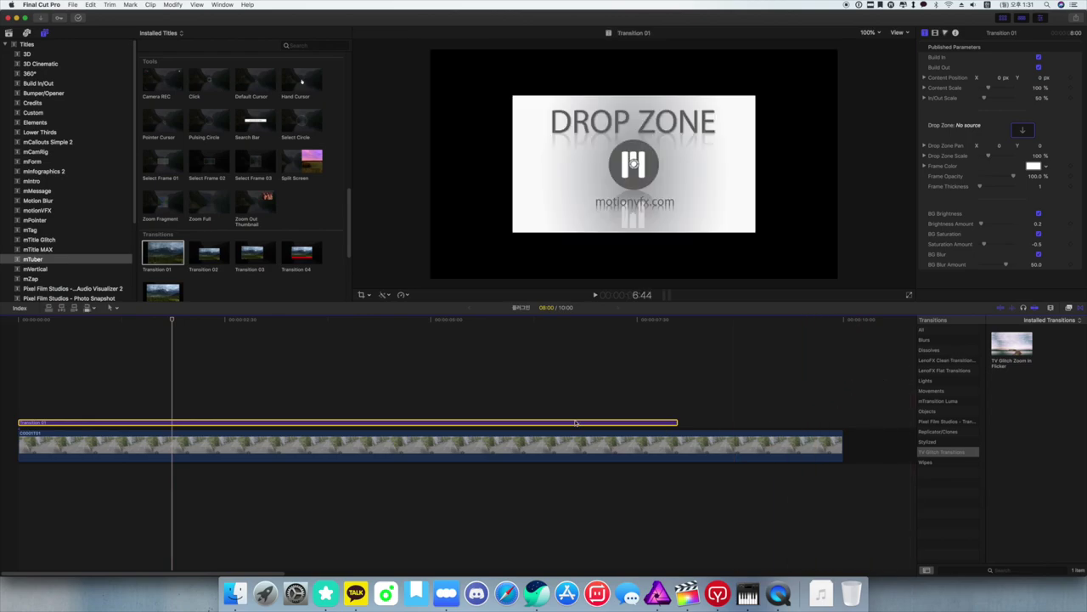
- Replace Transition 01 with the End Slate 09 title above the start of C0001T01 and play it from the beginning
{"action": "key", "text": "Delete"}
{"action": "scroll", "coordinate": [220, 271], "scroll_direction": "down", "scroll_amount": 5}
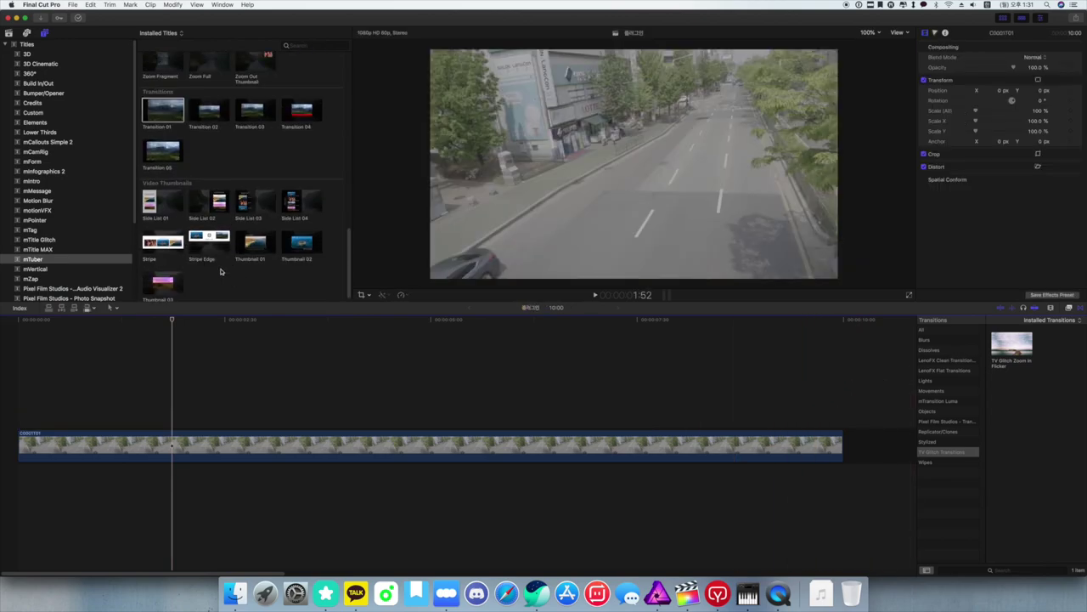
{"action": "scroll", "coordinate": [220, 271], "scroll_direction": "up", "scroll_amount": 10}
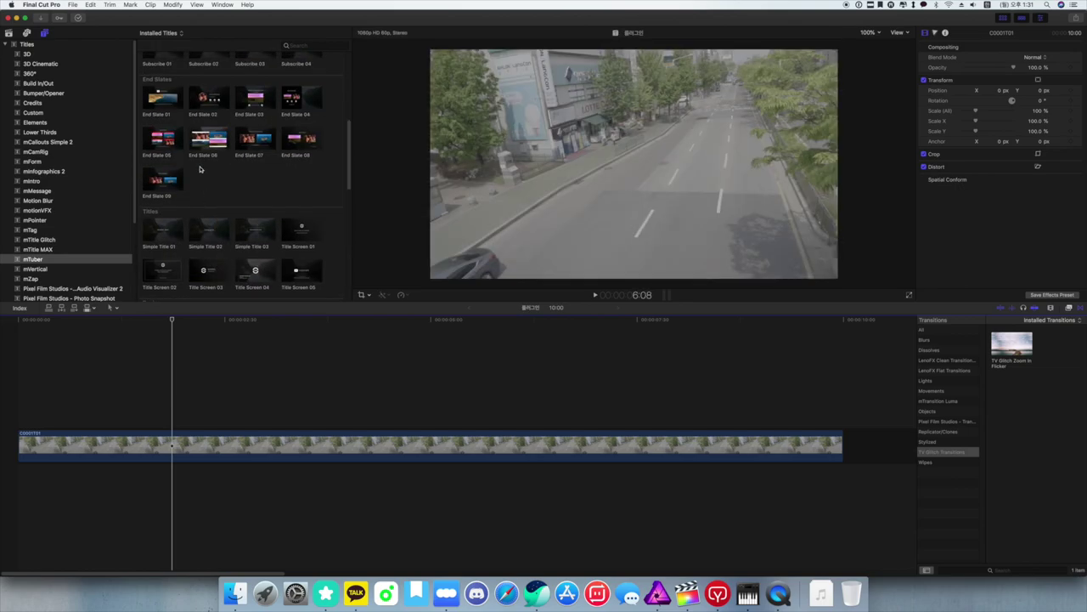
{"action": "left_click_drag", "start_coordinate": [162, 179], "coordinate": [17, 397]}
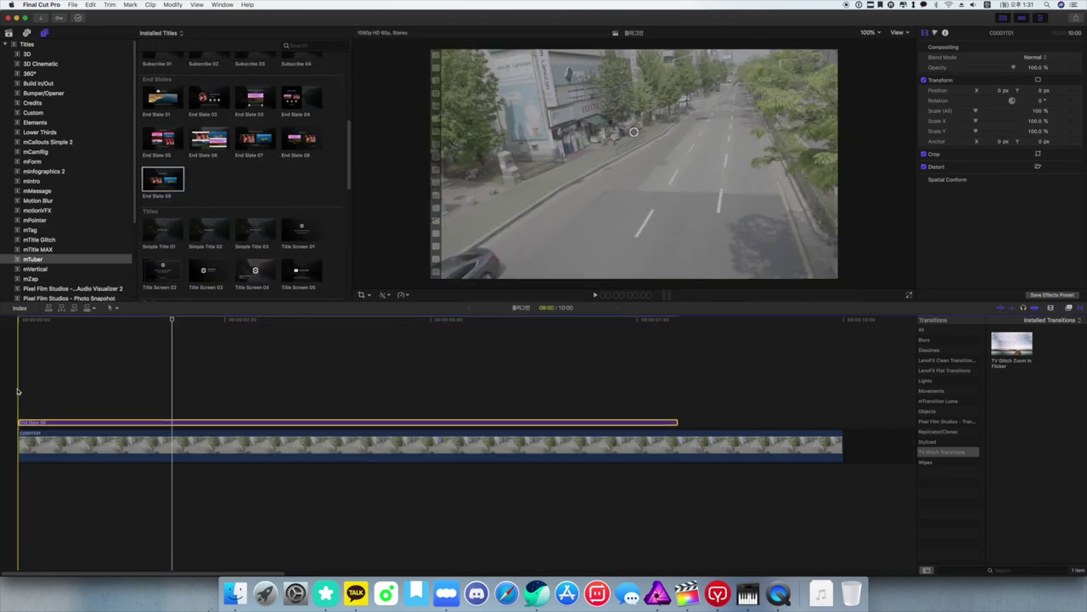
{"action": "left_click", "coordinate": [44, 357]}
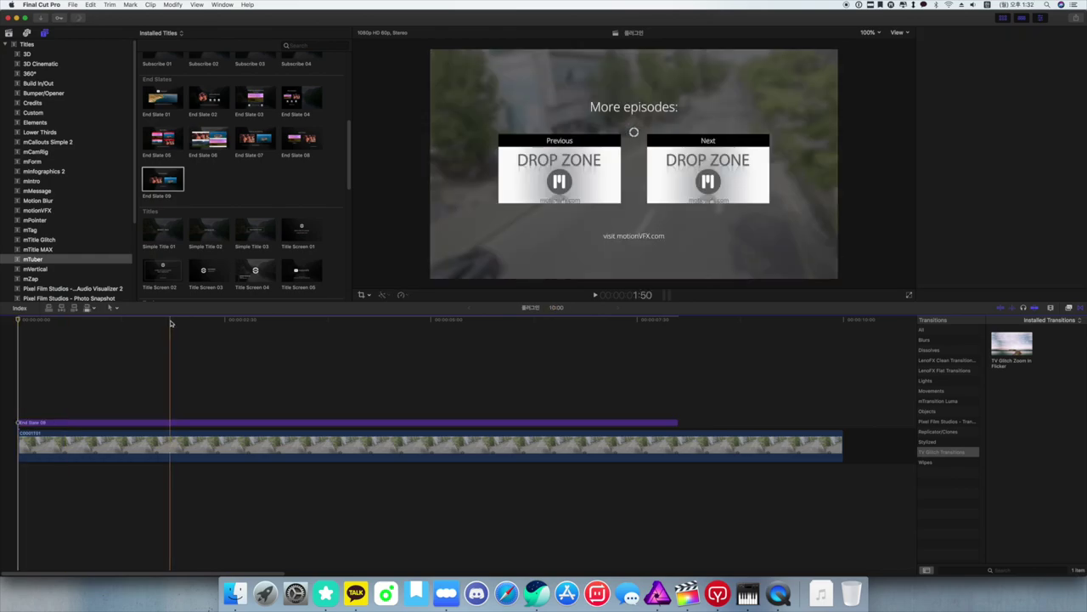
{"action": "left_click", "coordinate": [19, 321]}
{"action": "key", "text": "space"}
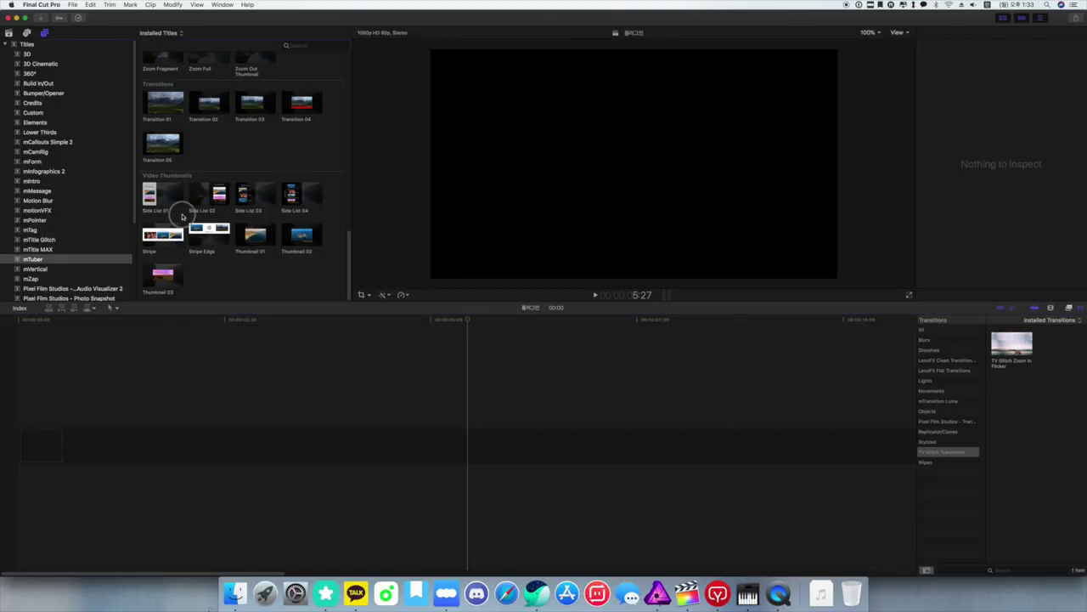
- Look over the Side List, Stripe and Thumbnail titles in mTuber's Video Thumbnails category
{"action": "left_click", "coordinate": [156, 194]}
{"action": "left_click", "coordinate": [162, 262]}
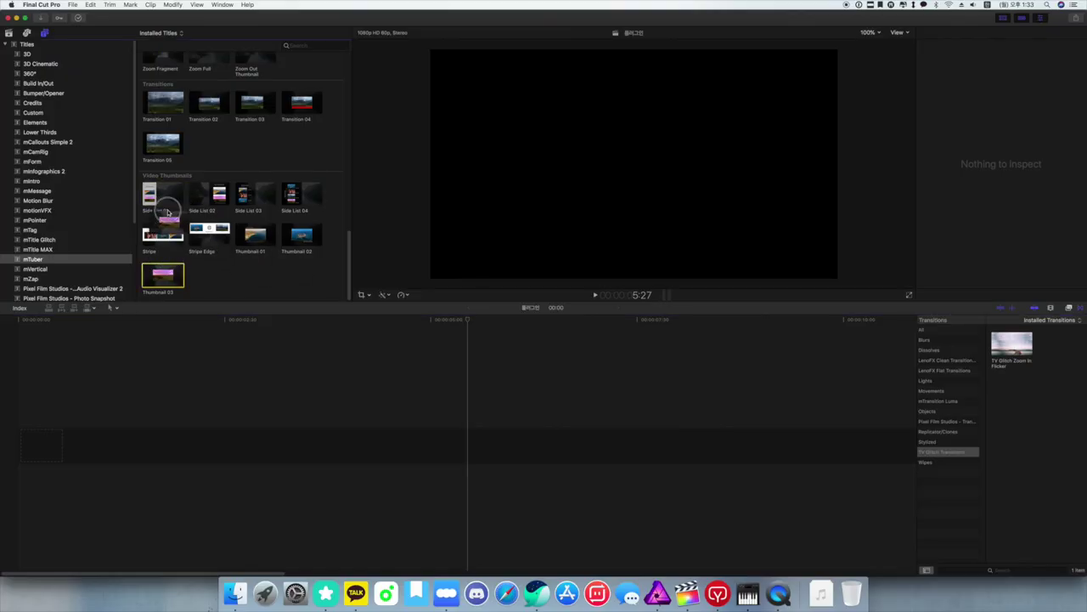
{"action": "left_click_drag", "start_coordinate": [350, 255], "coordinate": [340, 65]}
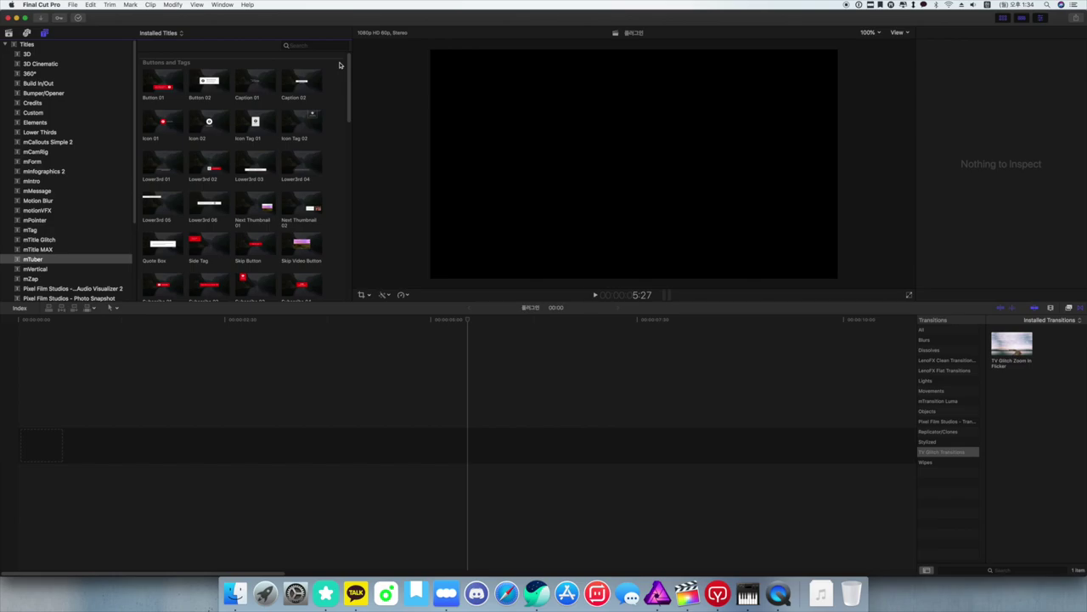
- Examine the Button, Icon, Icon Tag, Caption and Lower3rd titles in mTuber's Buttons and Tags category
{"action": "mouse_move", "coordinate": [347, 73]}
{"action": "left_mouse_down"}
{"action": "mouse_move", "coordinate": [349, 261]}
{"action": "mouse_move", "coordinate": [345, 79]}
{"action": "left_mouse_up"}
{"action": "left_click", "coordinate": [178, 93]}
{"action": "left_click", "coordinate": [206, 121]}
{"action": "left_click", "coordinate": [162, 121]}
{"action": "left_click", "coordinate": [162, 82]}
{"action": "left_click", "coordinate": [208, 82]}
{"action": "left_click", "coordinate": [208, 121]}
{"action": "left_click", "coordinate": [255, 121]}
{"action": "left_click", "coordinate": [252, 82]}
{"action": "left_click", "coordinate": [301, 82]}
{"action": "left_click", "coordinate": [301, 121]}
{"action": "left_click", "coordinate": [308, 165]}
{"action": "left_click", "coordinate": [255, 165]}
{"action": "left_click", "coordinate": [208, 165]}
{"action": "left_click", "coordinate": [170, 166]}
- Review the rest of the mTuber collection, including the End Slates, Titles, Tools, Transitions and Video Thumbnails categories
{"action": "scroll", "coordinate": [221, 161], "scroll_direction": "down", "scroll_amount": 6}
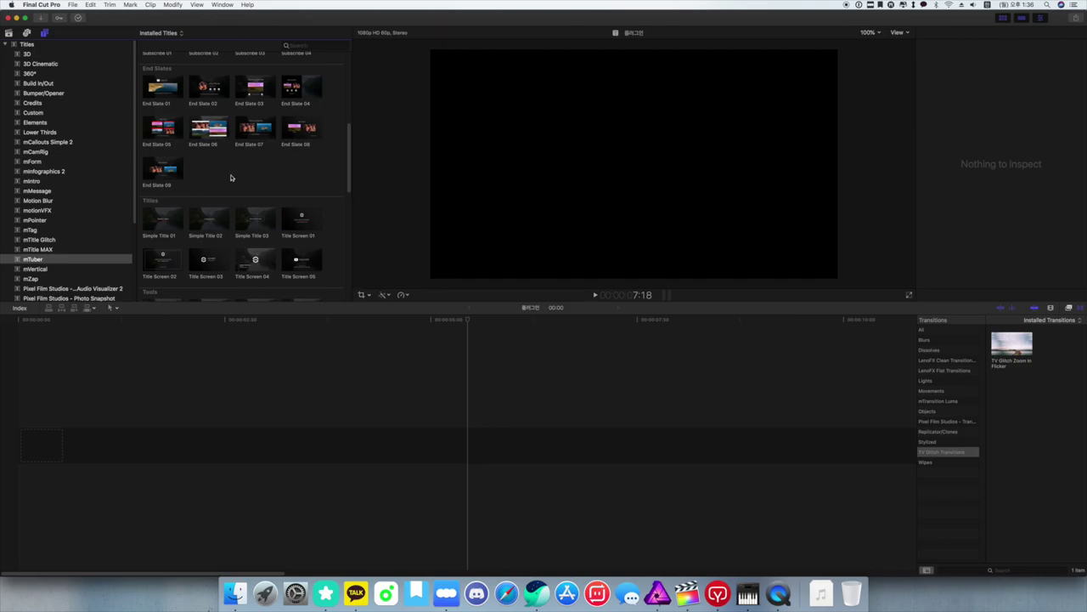
{"action": "scroll", "coordinate": [241, 189], "scroll_direction": "down", "scroll_amount": 4}
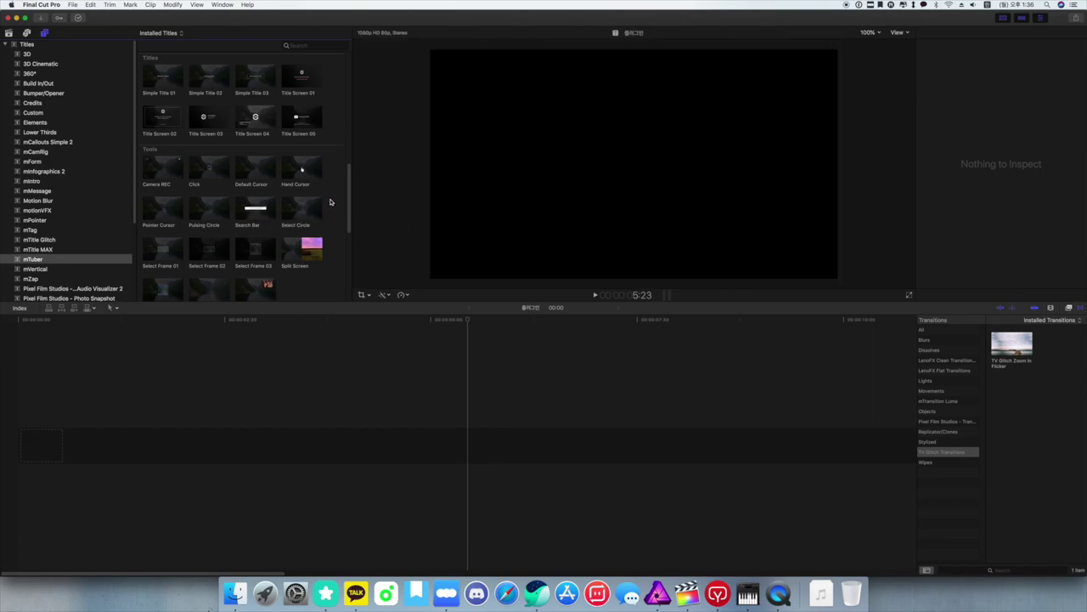
{"action": "scroll", "coordinate": [333, 202], "scroll_direction": "down", "scroll_amount": 3}
{"action": "scroll", "coordinate": [334, 202], "scroll_direction": "down", "scroll_amount": 3}
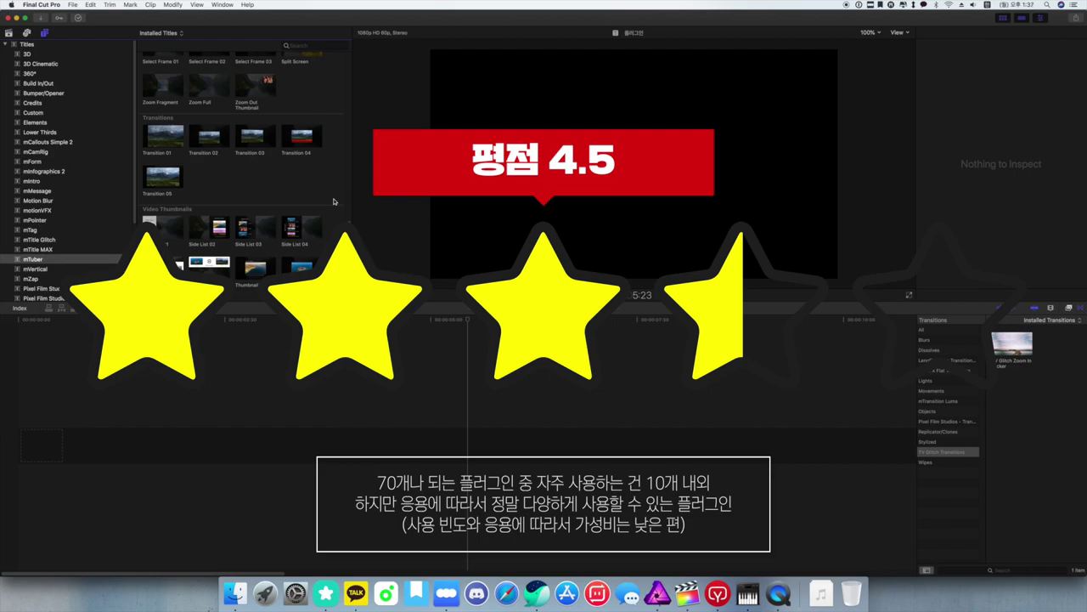
{"action": "left_click_drag", "start_coordinate": [347, 201], "coordinate": [347, 60]}
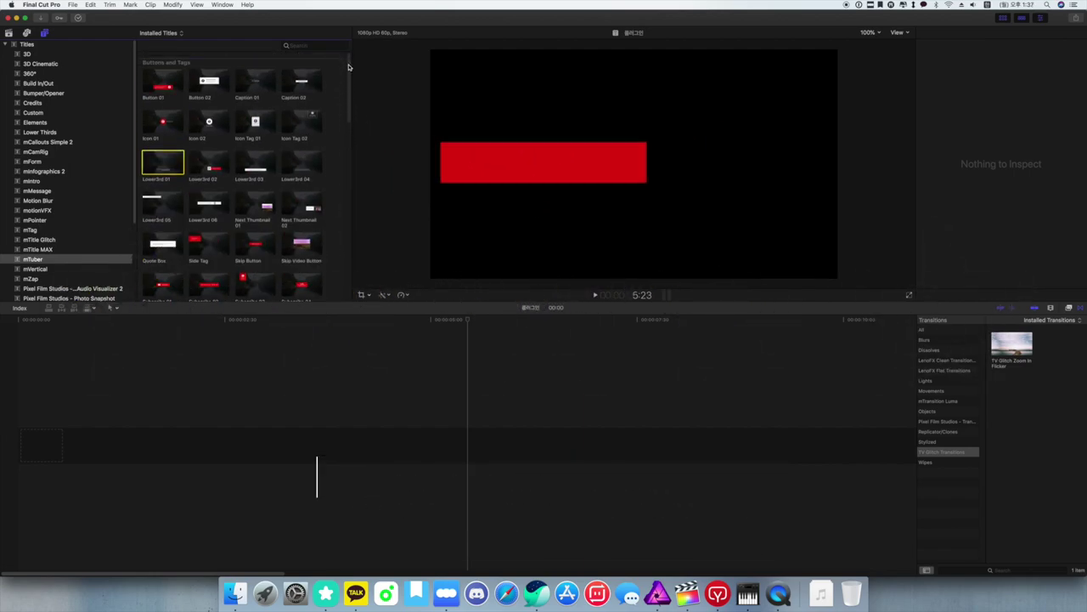
{"action": "left_click_drag", "start_coordinate": [348, 73], "coordinate": [350, 130]}
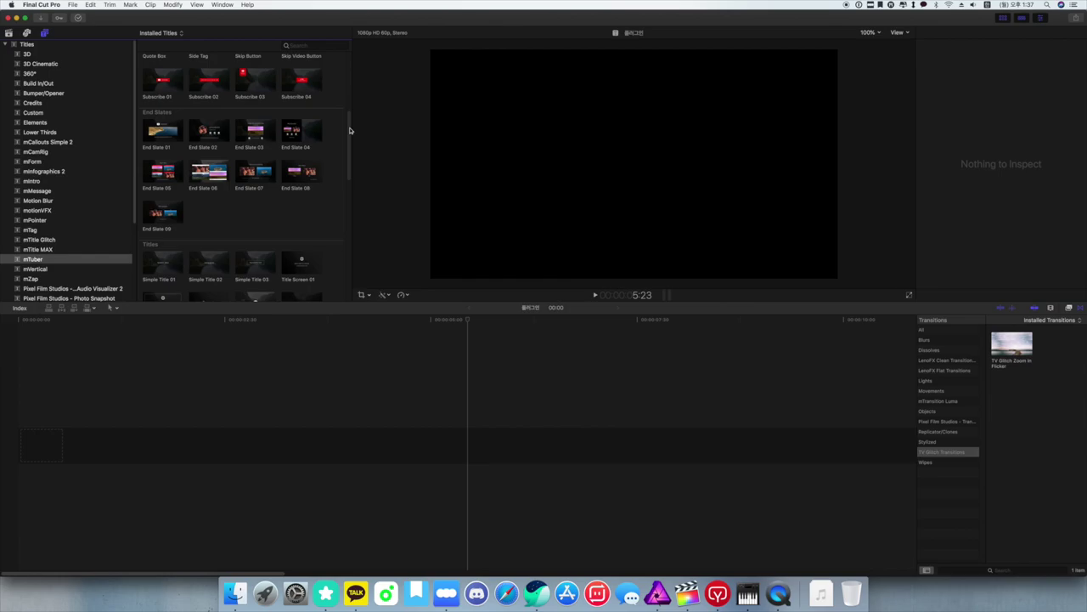
{"action": "left_click_drag", "start_coordinate": [349, 130], "coordinate": [349, 136]}
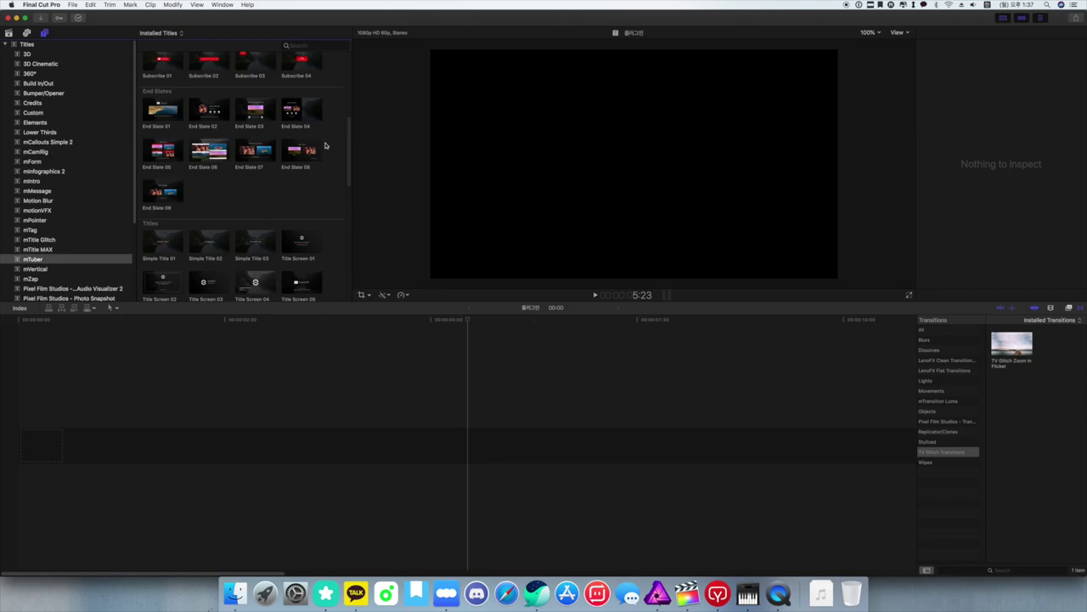